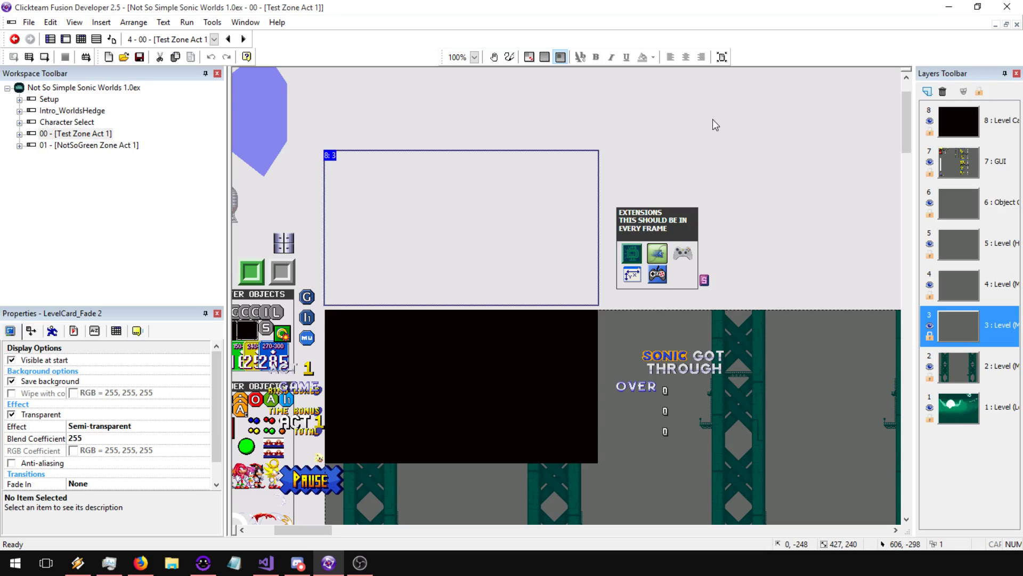
Start creating a new object in the Test Zone Act 1 frame and search the object types for "pers"
{"action": "double_click", "coordinate": [594, 170]}
{"action": "left_click_drag", "start_coordinate": [381, 64], "coordinate": [281, 48]}
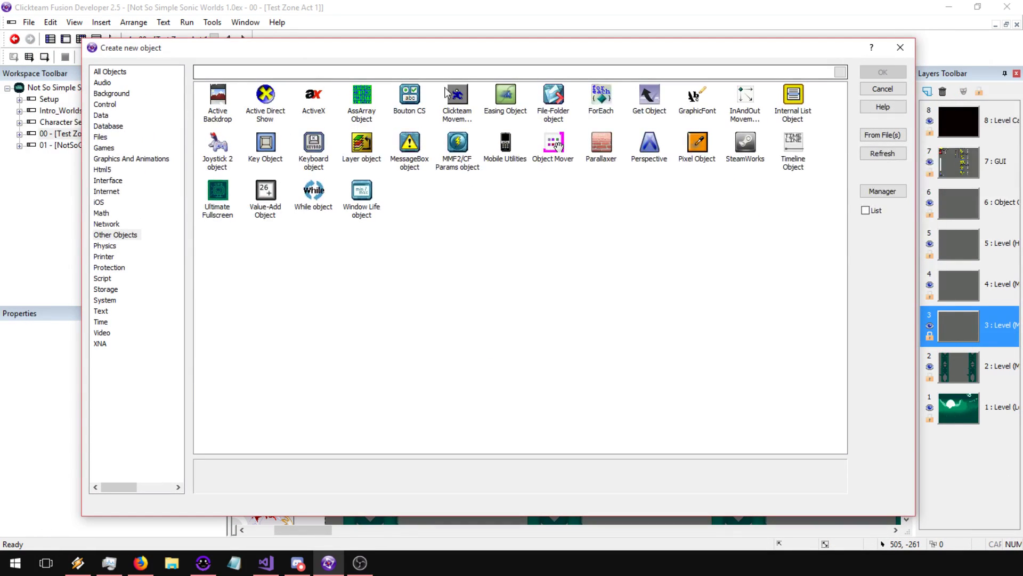
{"action": "left_click", "coordinate": [742, 222]}
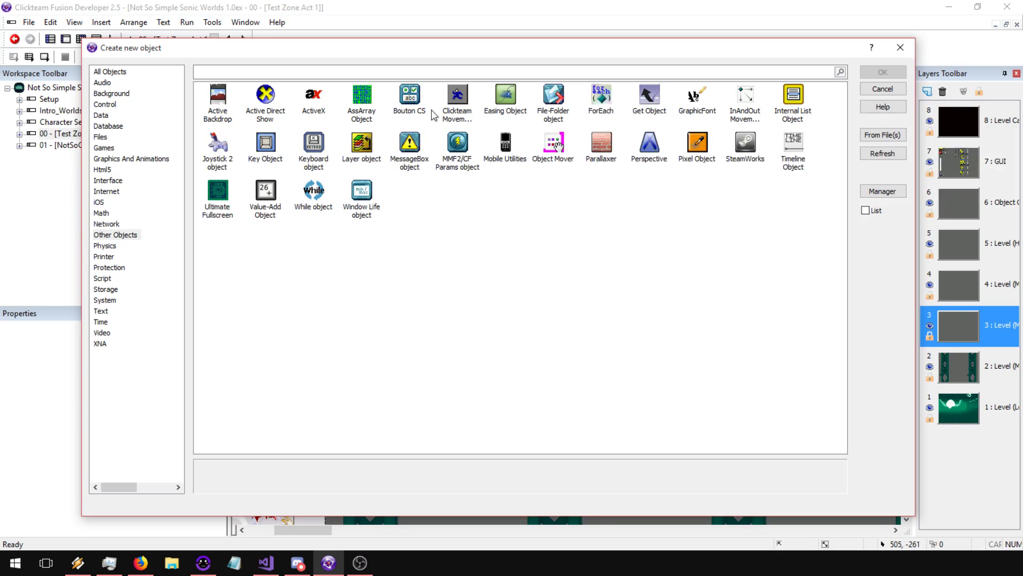
{"action": "left_click", "coordinate": [652, 152]}
{"action": "left_click", "coordinate": [245, 73]}
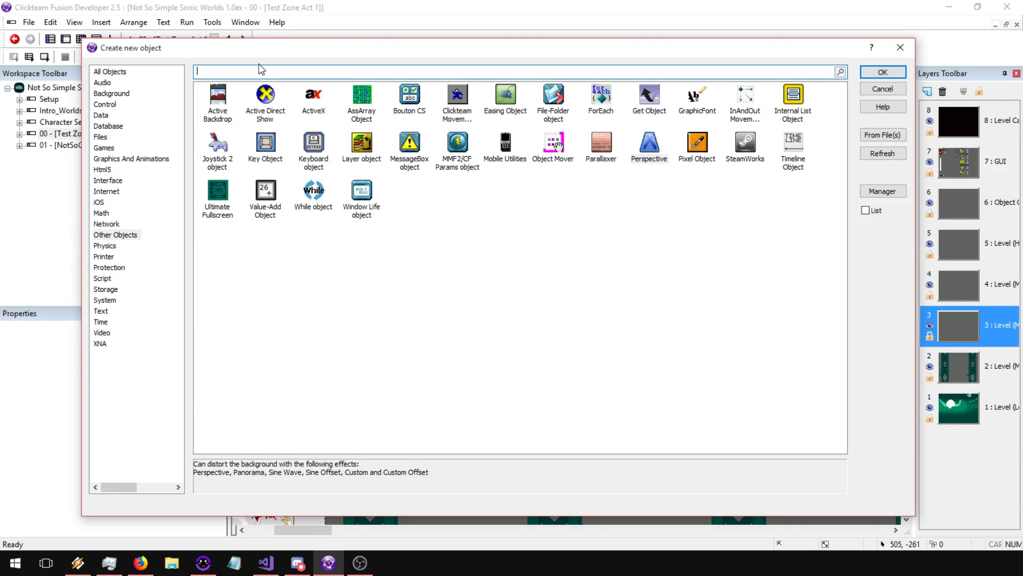
{"action": "type", "text": "pers"}
{"action": "left_click", "coordinate": [226, 98]}
{"action": "left_click", "coordinate": [683, 184]}
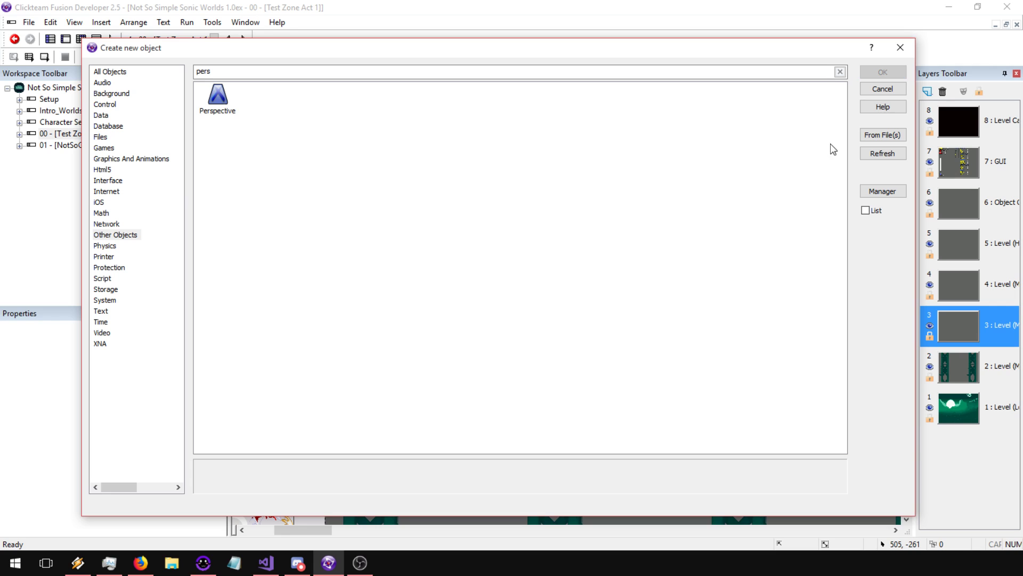
Look up "pers" in the extension manager to check the Perspective Object's installation, and close the manager
{"action": "left_click", "coordinate": [881, 192]}
{"action": "left_click_drag", "start_coordinate": [240, 101], "coordinate": [280, 94]}
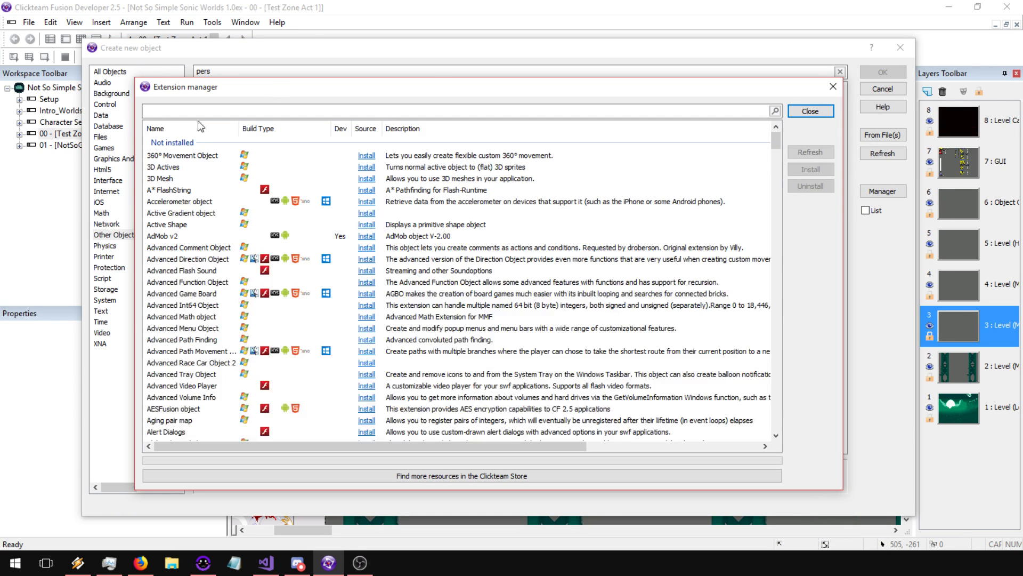
{"action": "left_click", "coordinate": [192, 110]}
{"action": "type", "text": "pers"}
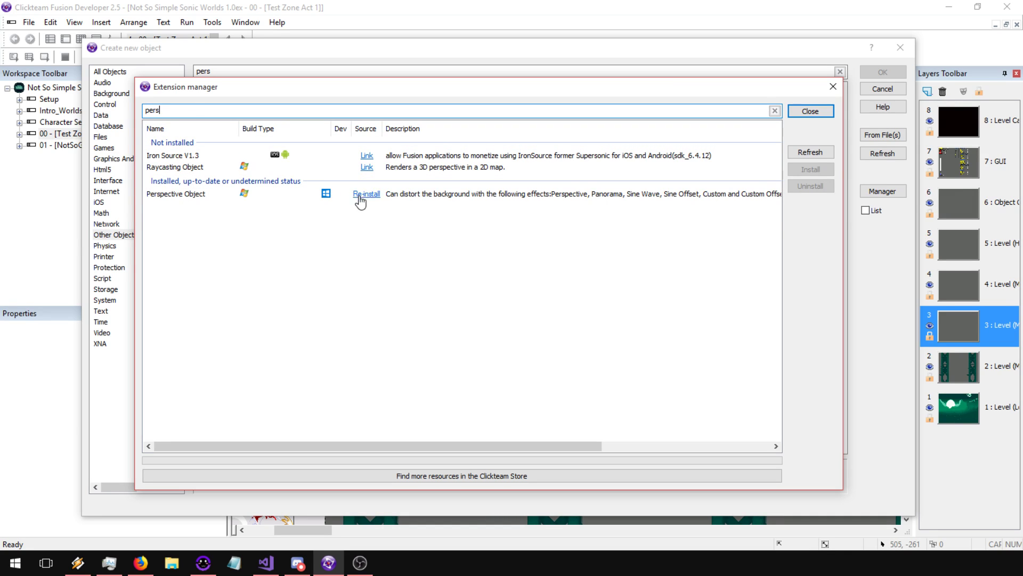
{"action": "left_click", "coordinate": [833, 87]}
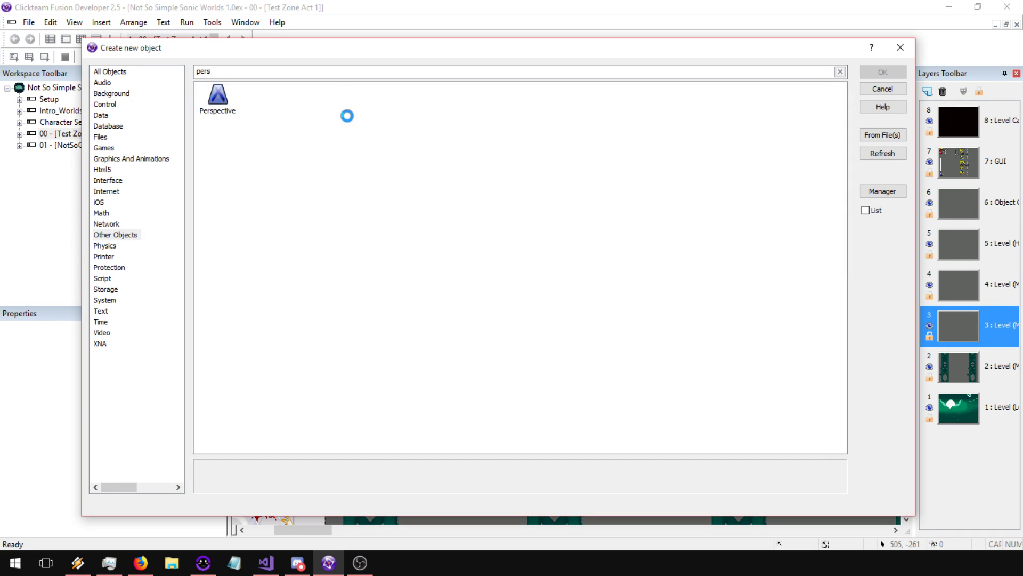
Insert a Perspective object on layer 3 and position it above the frame at about 704, -200, beside the extensions box
{"action": "double_click", "coordinate": [223, 109]}
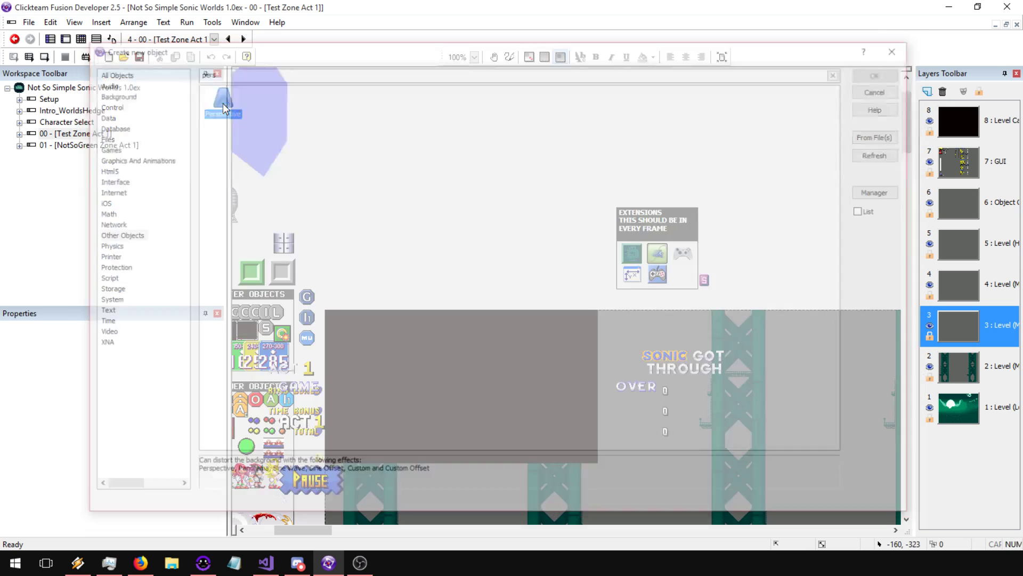
{"action": "left_click", "coordinate": [424, 145]}
{"action": "left_click", "coordinate": [500, 197]}
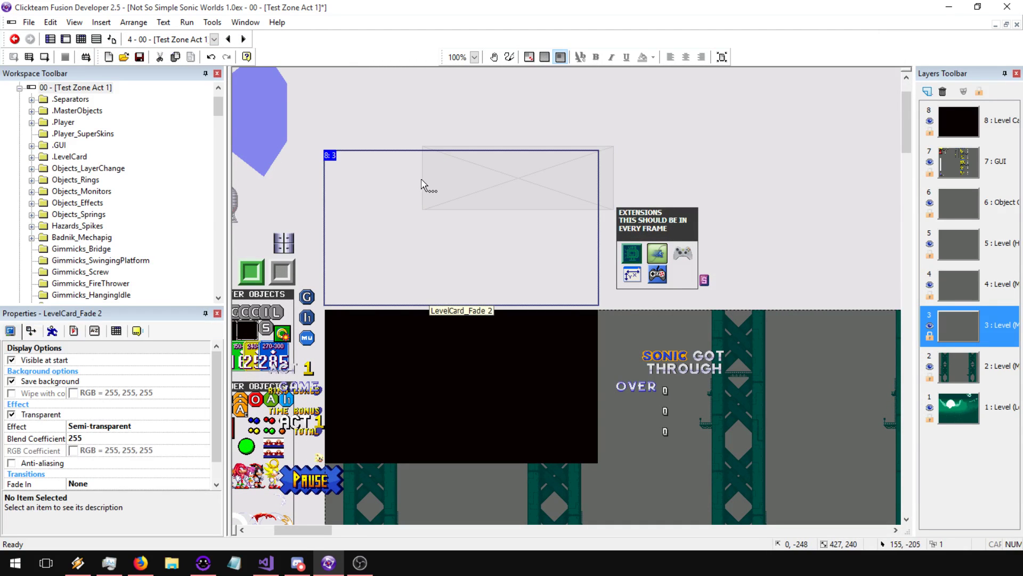
{"action": "left_click", "coordinate": [651, 167]}
{"action": "left_click", "coordinate": [609, 179]}
{"action": "left_click_drag", "start_coordinate": [594, 185], "coordinate": [749, 176]}
{"action": "key", "text": "ctrl+z"}
{"action": "left_click_drag", "start_coordinate": [612, 164], "coordinate": [794, 177]}
{"action": "middle_click_drag", "start_coordinate": [789, 187], "coordinate": [584, 197]}
{"action": "left_click_drag", "start_coordinate": [584, 198], "coordinate": [723, 234]}
{"action": "middle_click_drag", "start_coordinate": [692, 126], "coordinate": [649, 183]}
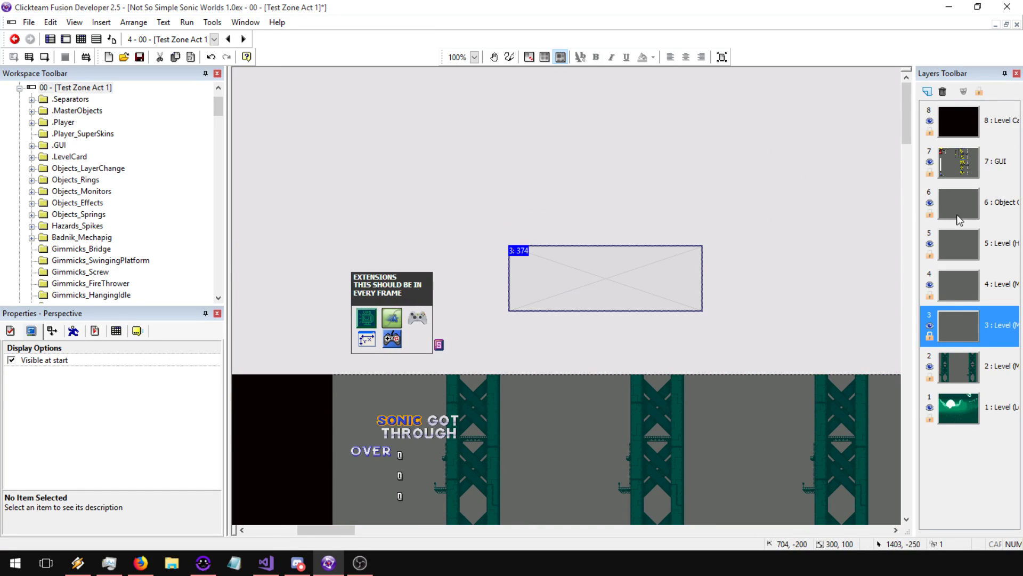
Delete the Perspective object from layer 3 and start reinserting it on layer 6, the Object Composition Layer
{"action": "left_click", "coordinate": [977, 160]}
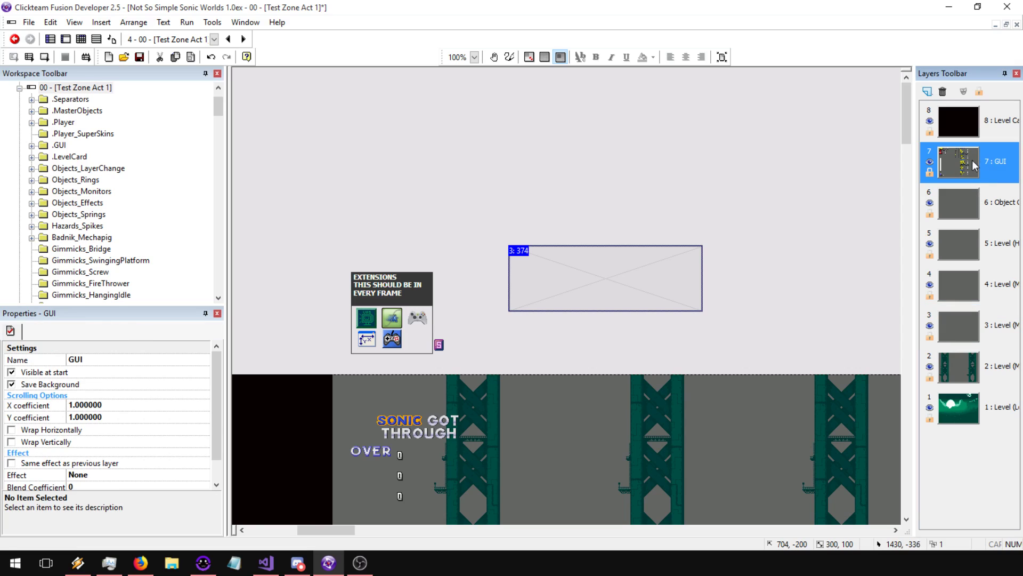
{"action": "left_click", "coordinate": [971, 201]}
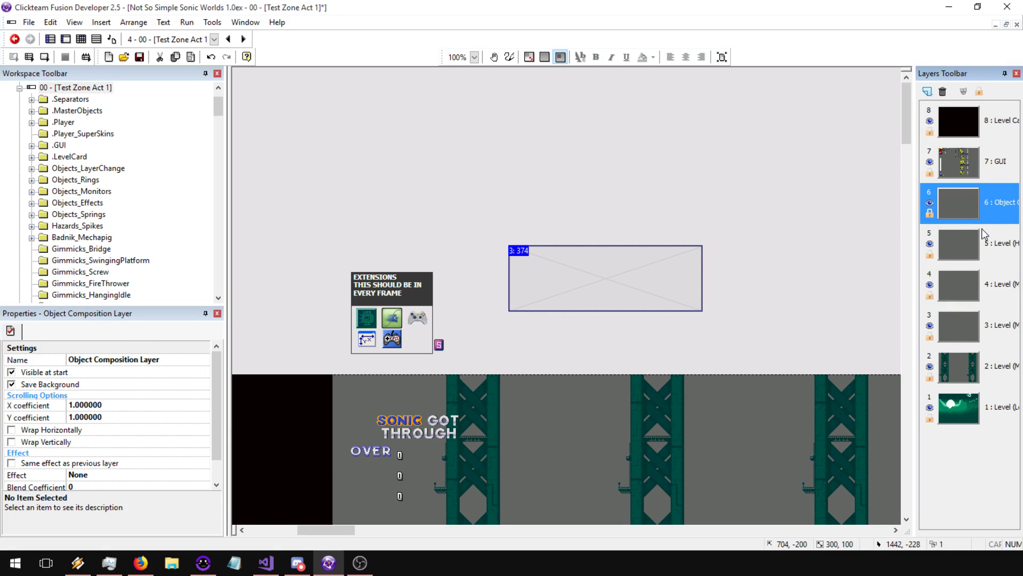
{"action": "left_click", "coordinate": [684, 176]}
{"action": "left_click", "coordinate": [649, 162]}
{"action": "left_click", "coordinate": [621, 293]}
{"action": "key", "text": "Delete"}
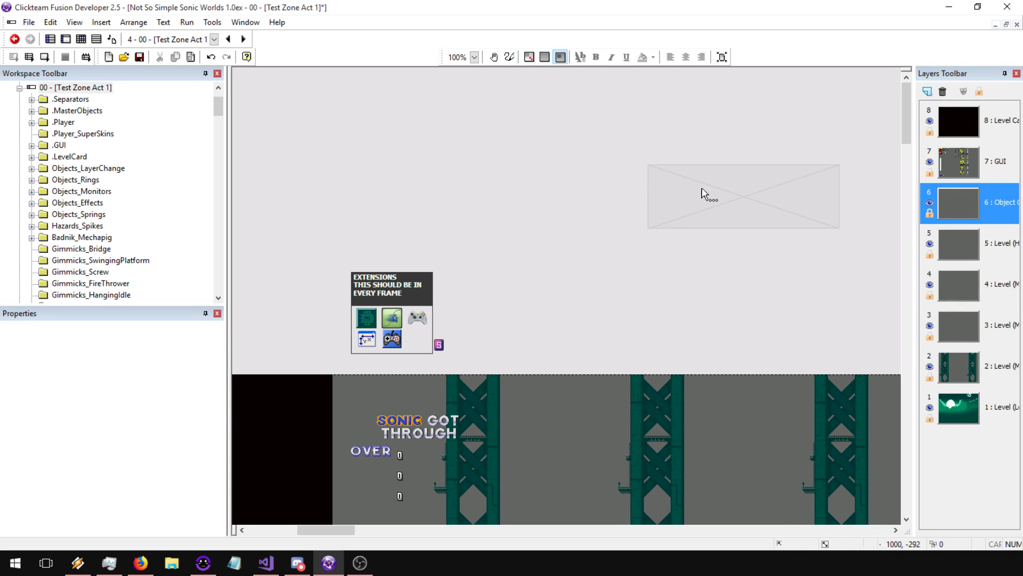
Place the Perspective object on the Object Composition Layer at position 0, 0, with layers 7 and 8 hidden
{"action": "left_click_drag", "start_coordinate": [722, 181], "coordinate": [669, 259]}
{"action": "left_click", "coordinate": [930, 121]}
{"action": "middle_click_drag", "start_coordinate": [581, 257], "coordinate": [789, 137]}
{"action": "left_click_drag", "start_coordinate": [827, 138], "coordinate": [301, 283]}
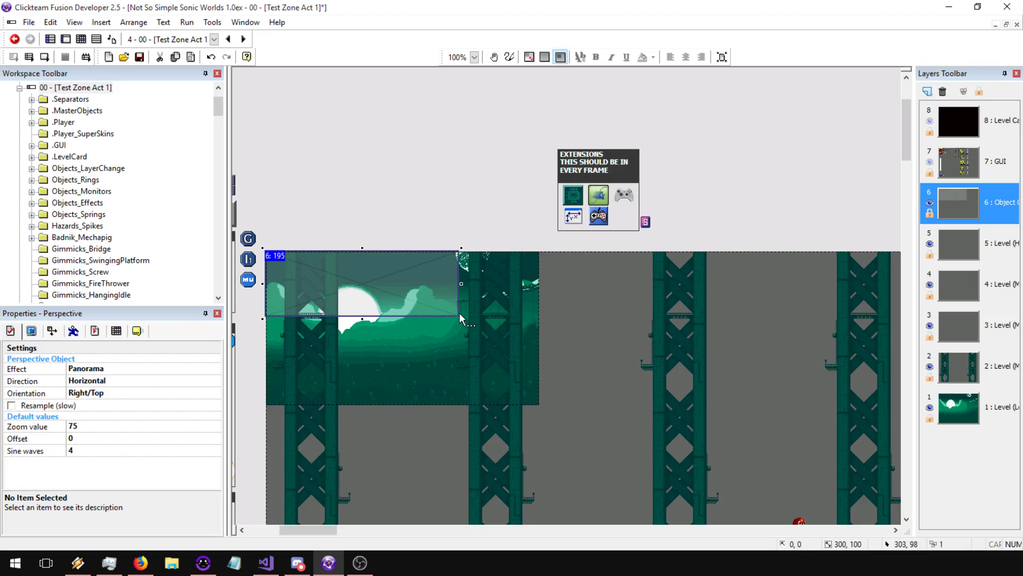
Resize the Perspective object to a width of 427 and a height of 240
{"action": "left_click_drag", "start_coordinate": [461, 319], "coordinate": [601, 365]}
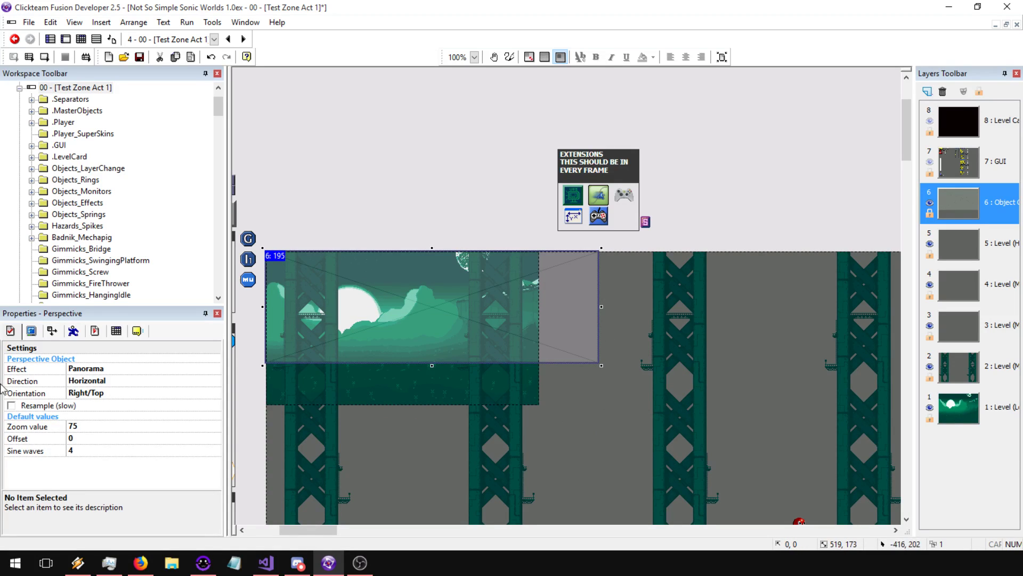
{"action": "left_click", "coordinate": [52, 331]}
{"action": "left_click", "coordinate": [84, 402]}
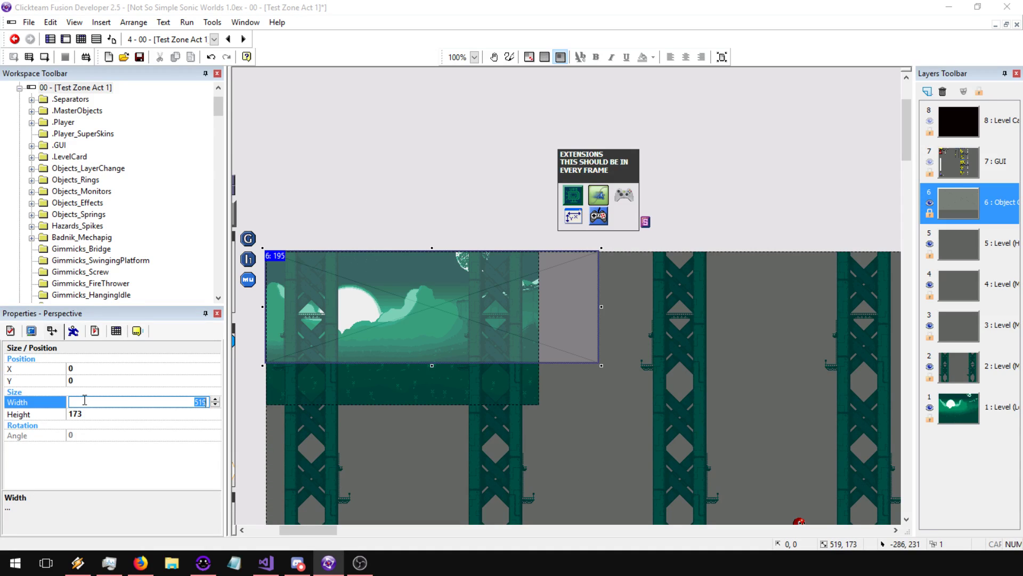
{"action": "key", "text": "Return"}
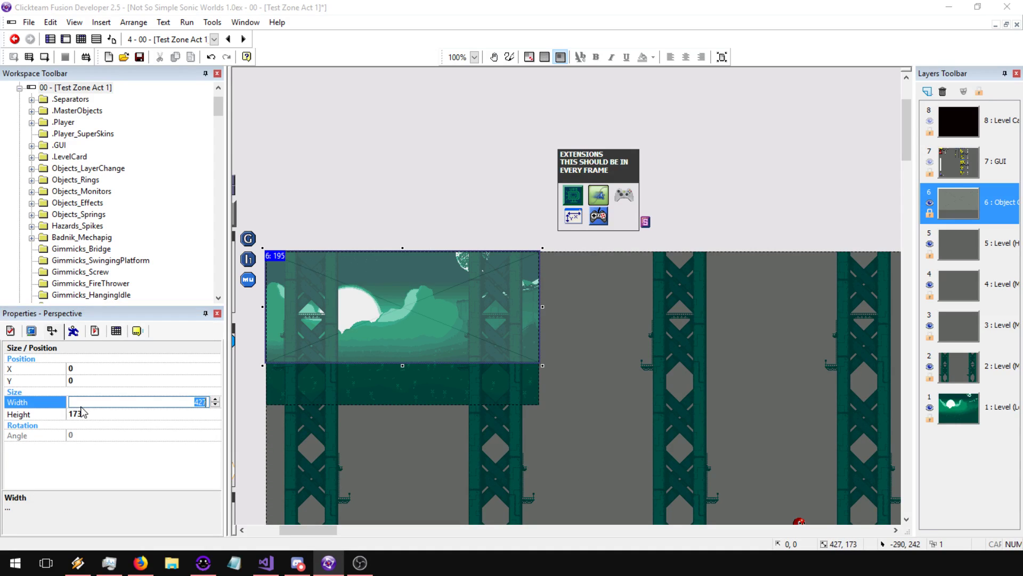
{"action": "left_click", "coordinate": [85, 413]}
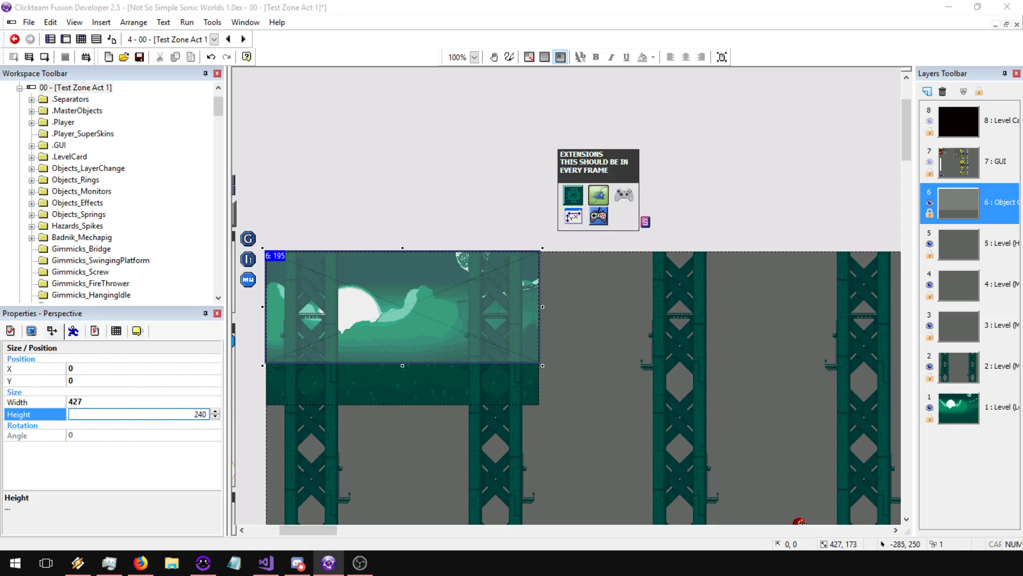
{"action": "key", "text": "Return"}
{"action": "left_click", "coordinate": [584, 354]}
{"action": "left_click", "coordinate": [490, 318]}
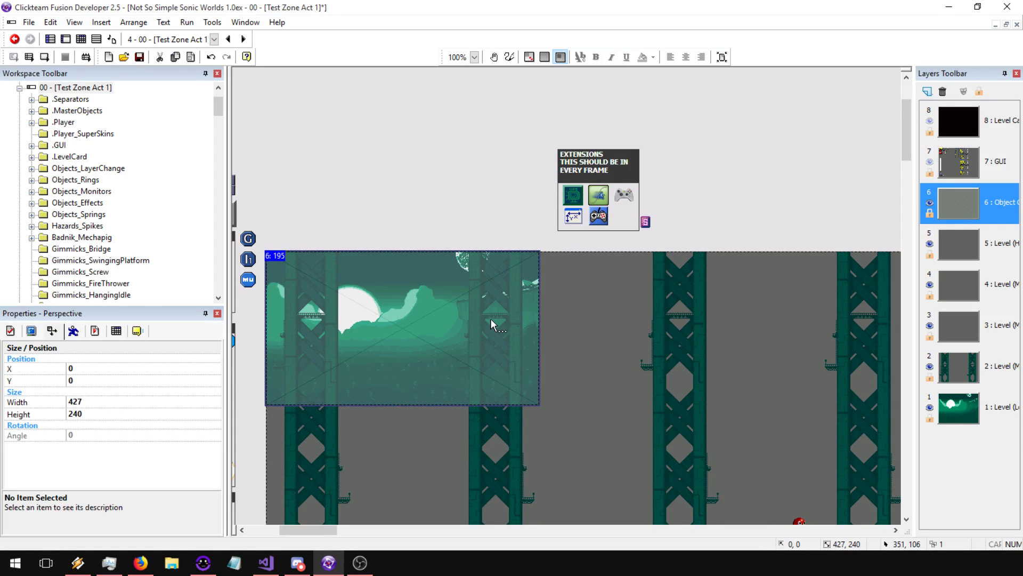
Review the Perspective object's movement, runtime options and effect settings, including zoom value, offset and sine waves
{"action": "left_click", "coordinate": [73, 331]}
{"action": "left_click", "coordinate": [94, 331]}
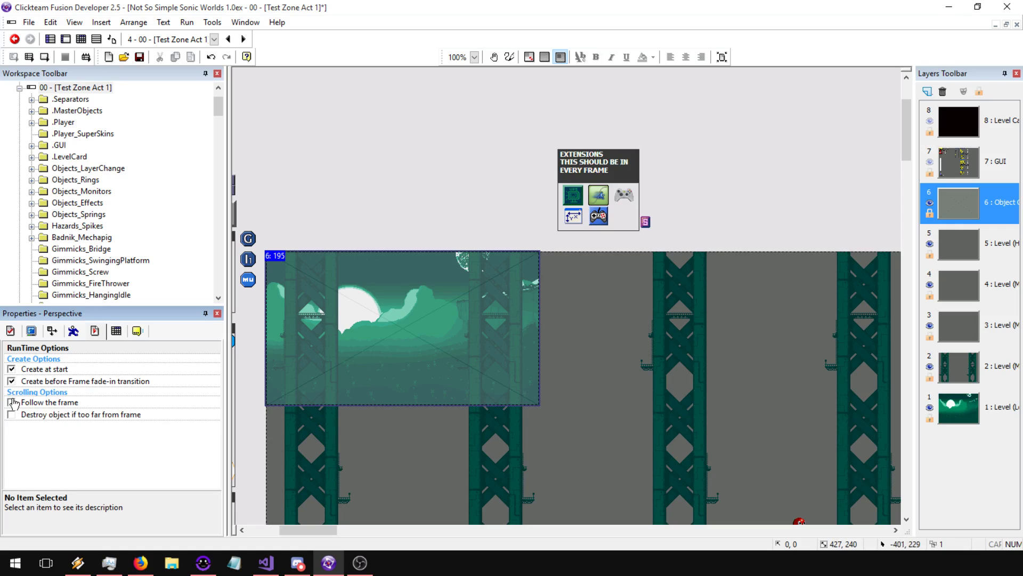
{"action": "left_click", "coordinate": [52, 331]}
{"action": "left_click", "coordinate": [73, 331]}
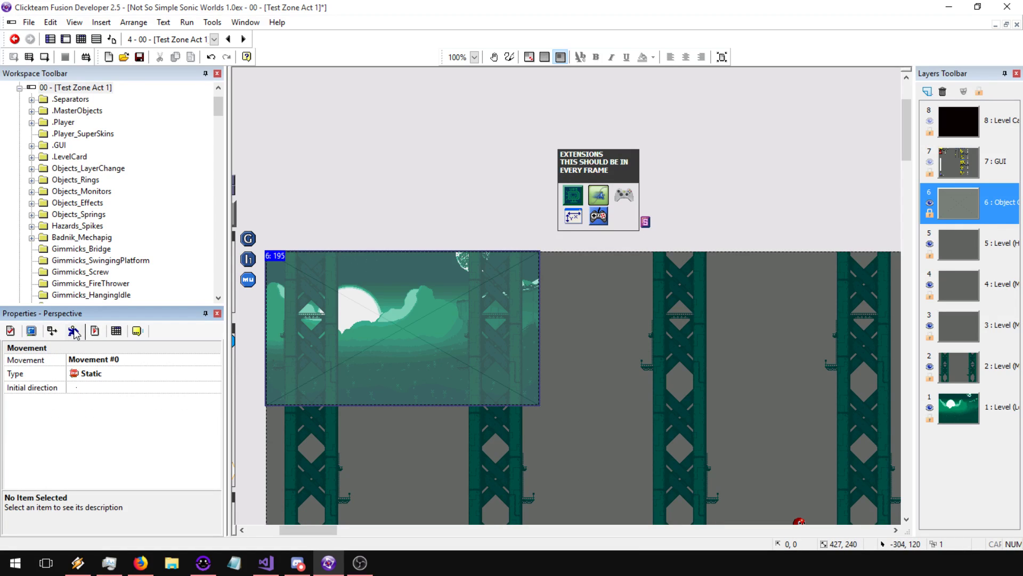
{"action": "left_click", "coordinate": [10, 331]}
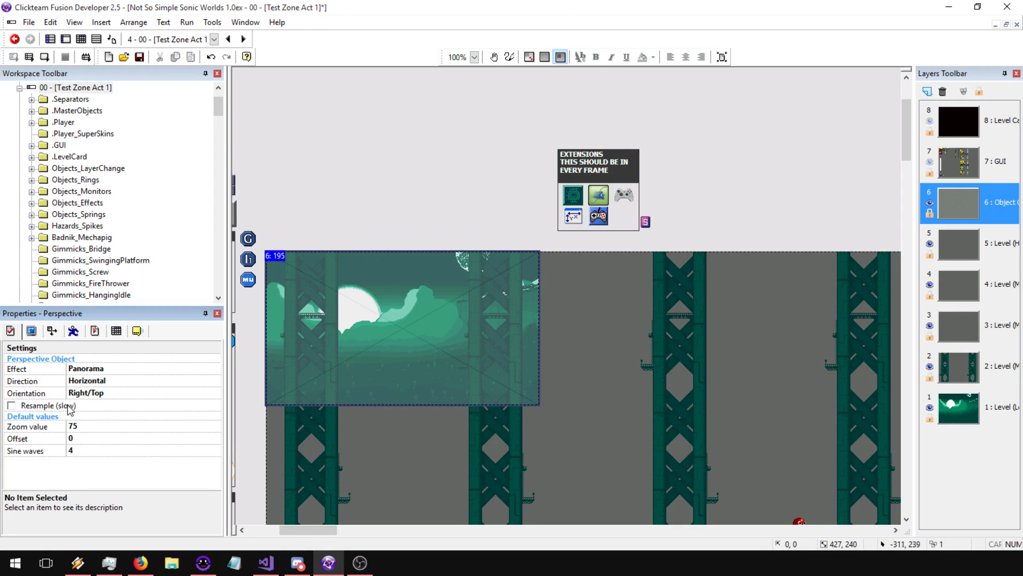
{"action": "left_click", "coordinate": [86, 427]}
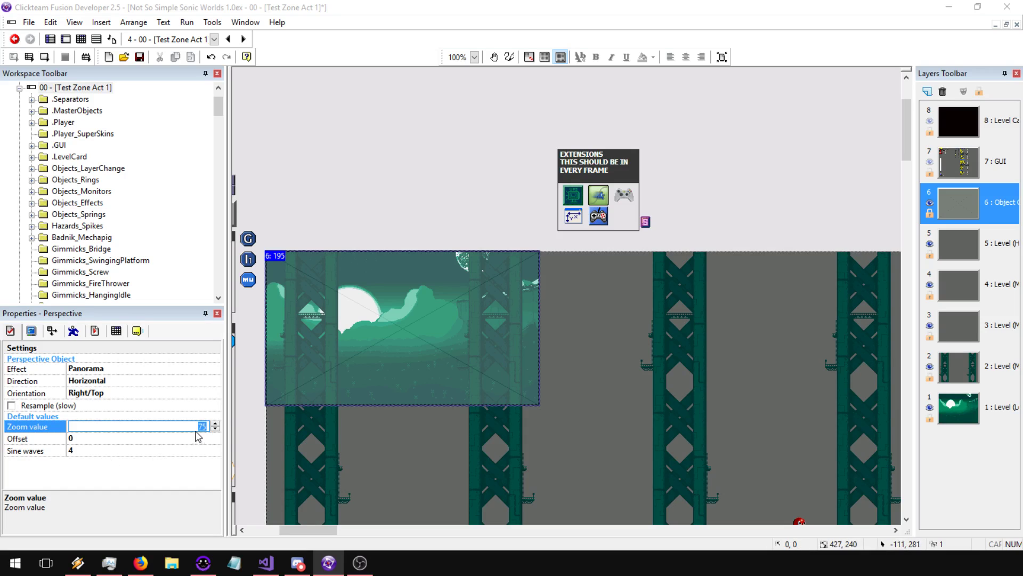
{"action": "left_click", "coordinate": [104, 438]}
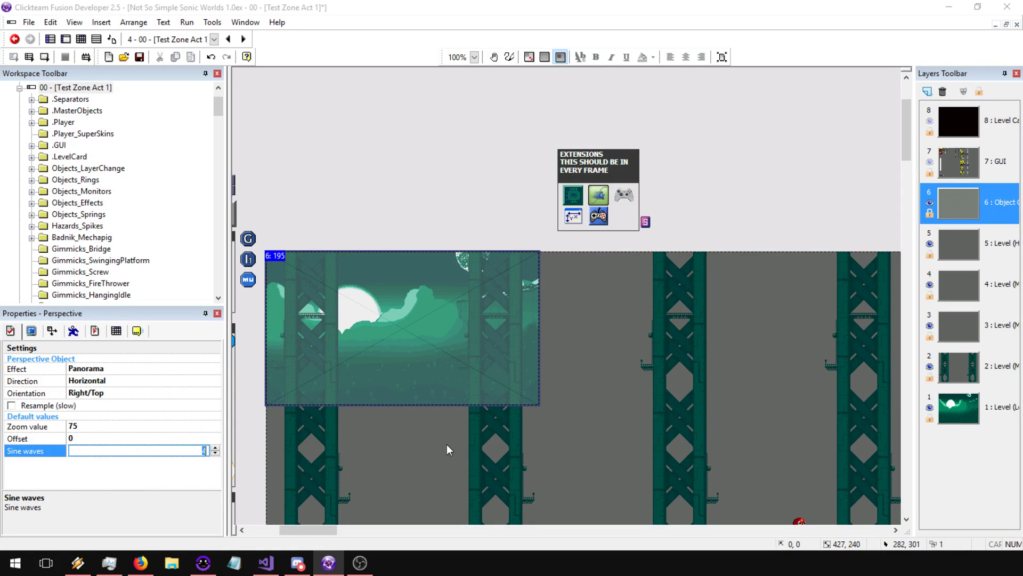
{"action": "left_click", "coordinate": [436, 444]}
Run the frame, move Sonic through the level to examine the Panorama effect, and close the game window
{"action": "left_click", "coordinate": [44, 57]}
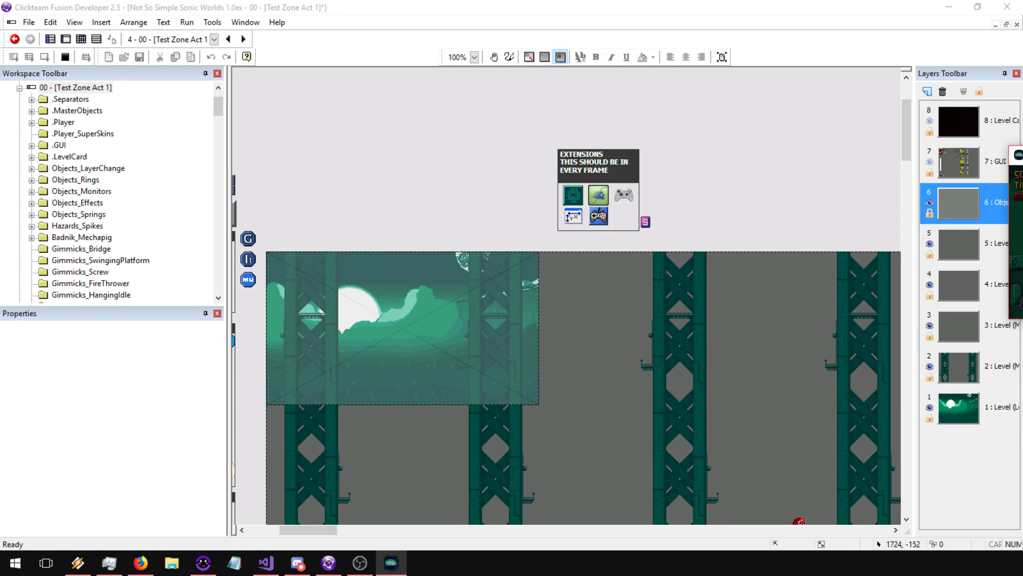
{"action": "key", "text": "Right"}
{"action": "key", "text": "shift"}
{"action": "key", "text": "Right"}
{"action": "key", "text": "shift"}
{"action": "key", "text": "shift"}
{"action": "key", "text": "Right"}
{"action": "key", "text": "Left"}
{"action": "key", "text": "Left"}
{"action": "key", "text": "shift"}
{"action": "key", "text": "shift"}
{"action": "key", "text": "Right"}
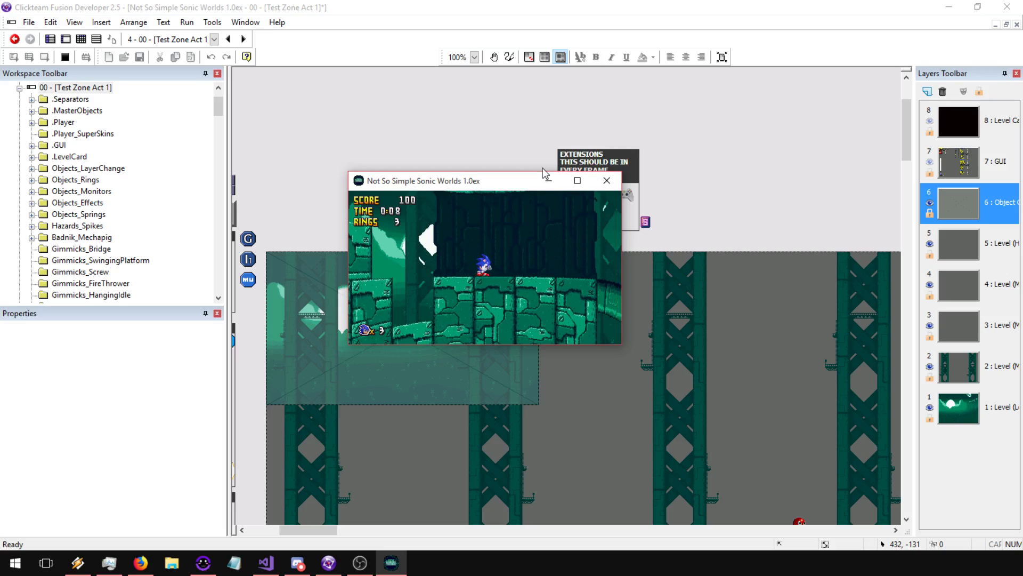
{"action": "left_click", "coordinate": [606, 180]}
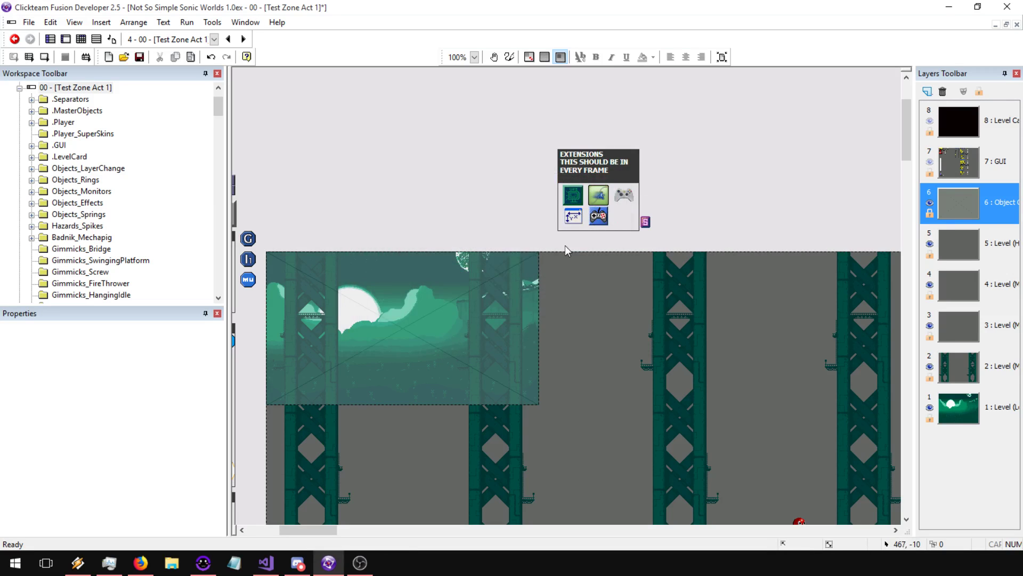
Set the Perspective object's effect to Sine Wave
{"action": "left_click", "coordinate": [528, 277]}
{"action": "left_click", "coordinate": [96, 370]}
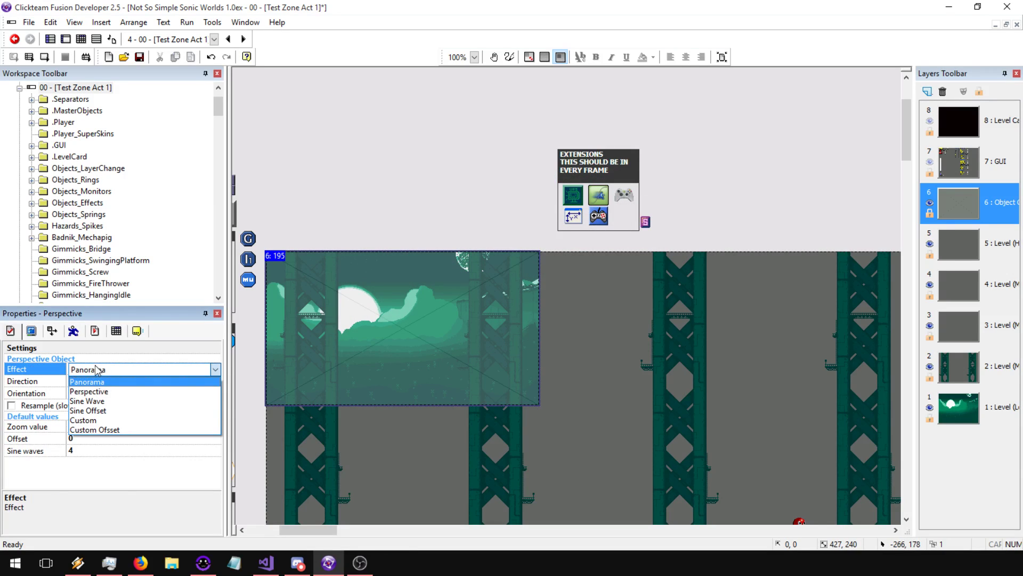
{"action": "left_click", "coordinate": [101, 402]}
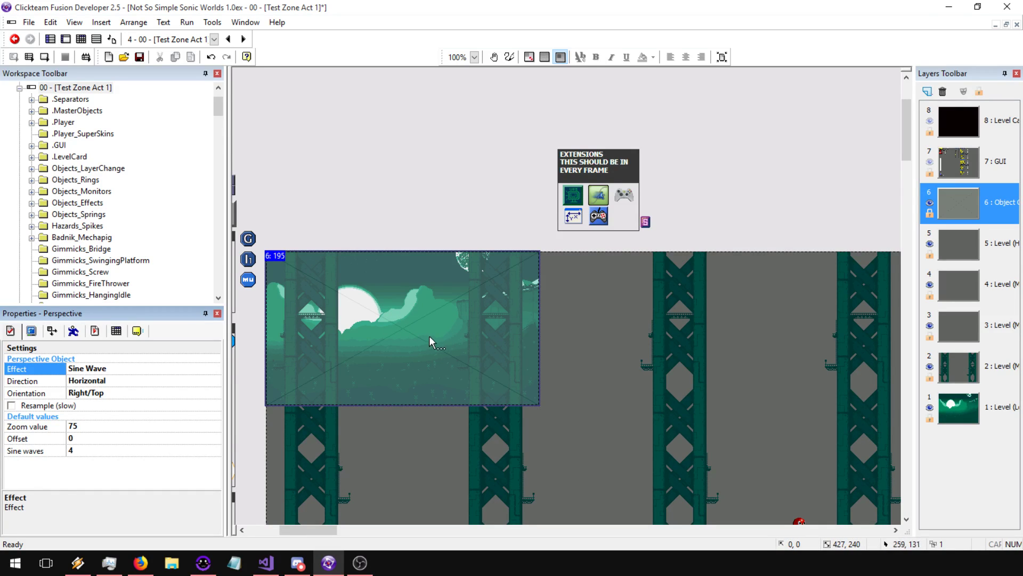
Add a new Always condition at the end of the frame's event list
{"action": "left_click", "coordinate": [100, 41]}
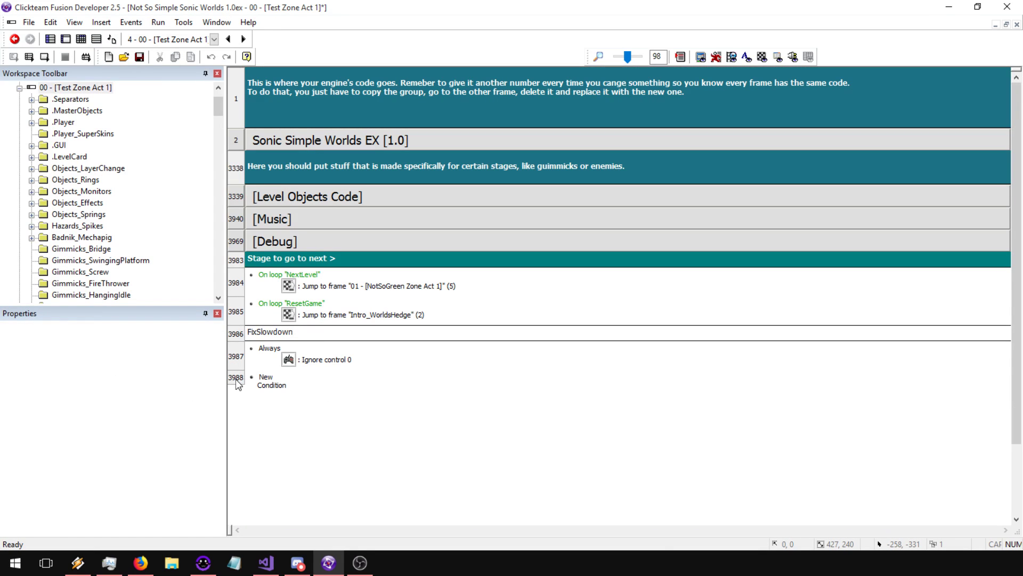
{"action": "left_click", "coordinate": [271, 382]}
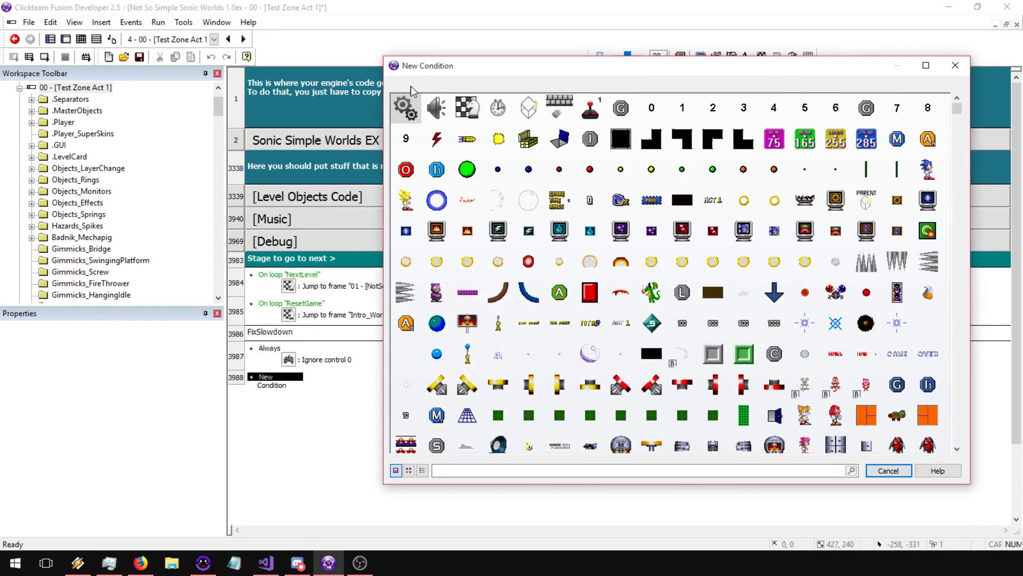
{"action": "left_click", "coordinate": [402, 105]}
{"action": "left_click", "coordinate": [453, 108]}
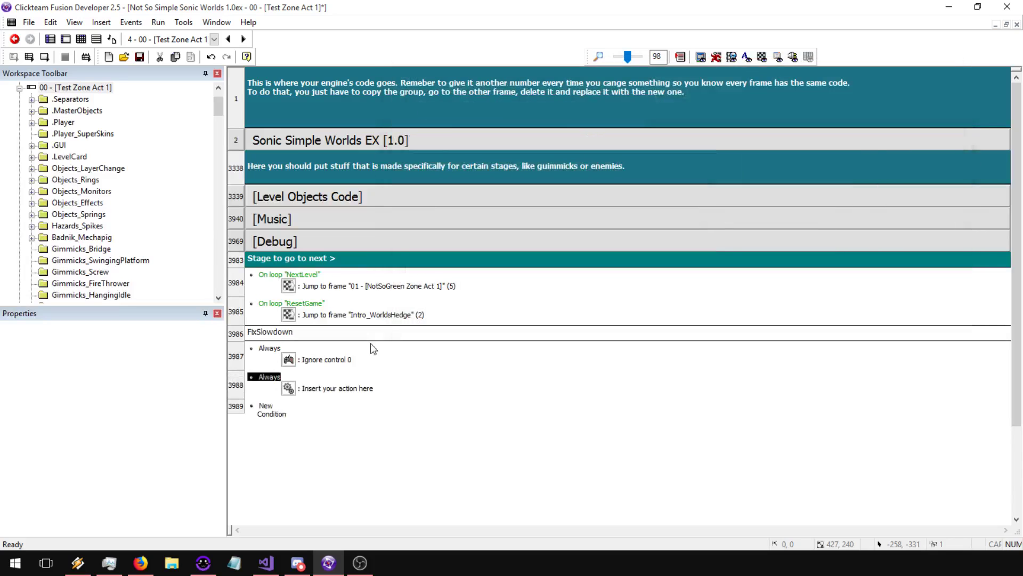
Add an action to the new Always event that sets the Perspective object's offset to timer / 20
{"action": "left_click", "coordinate": [320, 389]}
{"action": "scroll", "coordinate": [881, 363], "scroll_direction": "down", "scroll_amount": 10}
{"action": "left_click", "coordinate": [628, 270]}
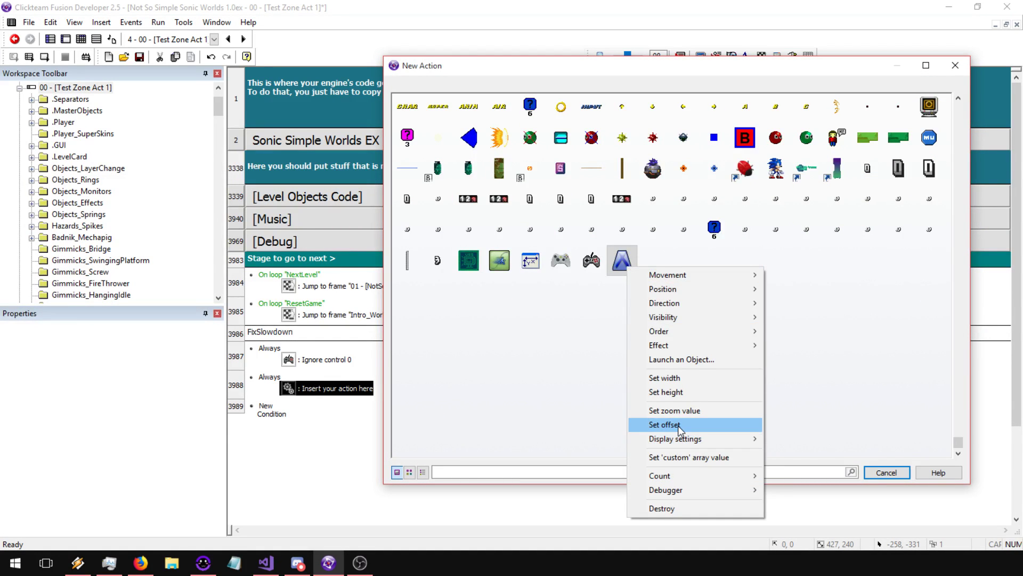
{"action": "left_click", "coordinate": [679, 426]}
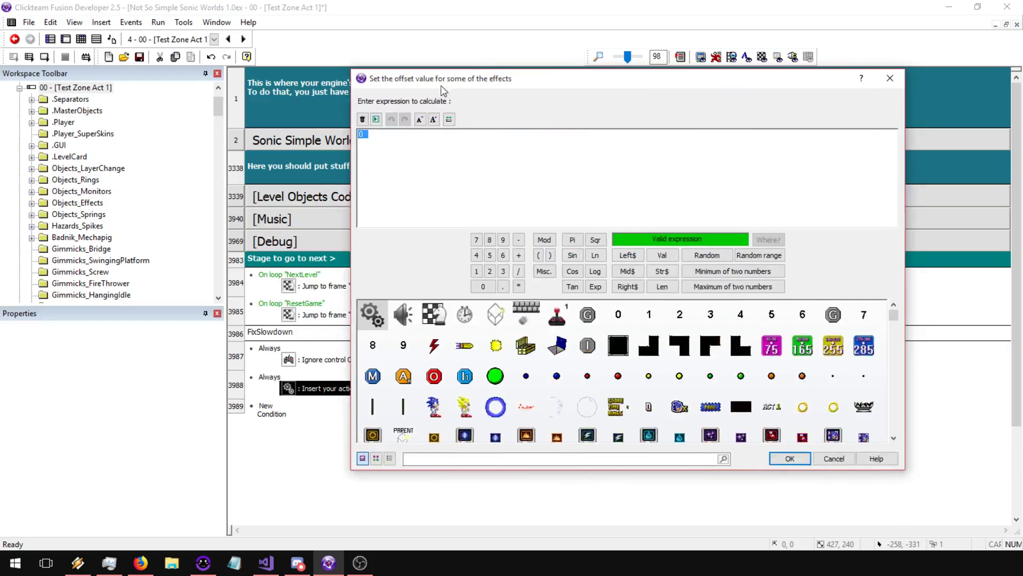
{"action": "left_click_drag", "start_coordinate": [448, 91], "coordinate": [341, 111]}
{"action": "type", "text": "timer / "}
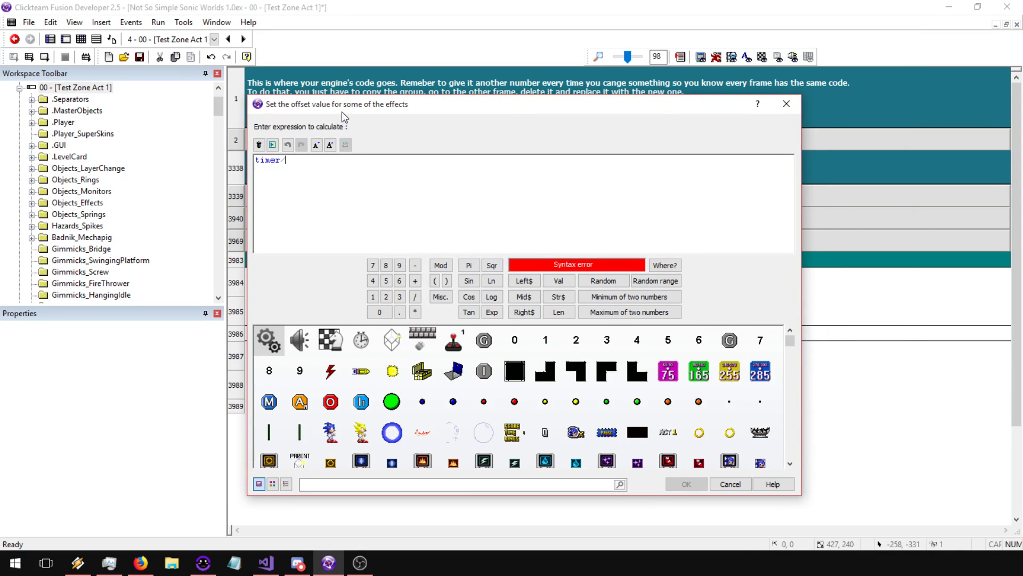
{"action": "type", "text": "2"}
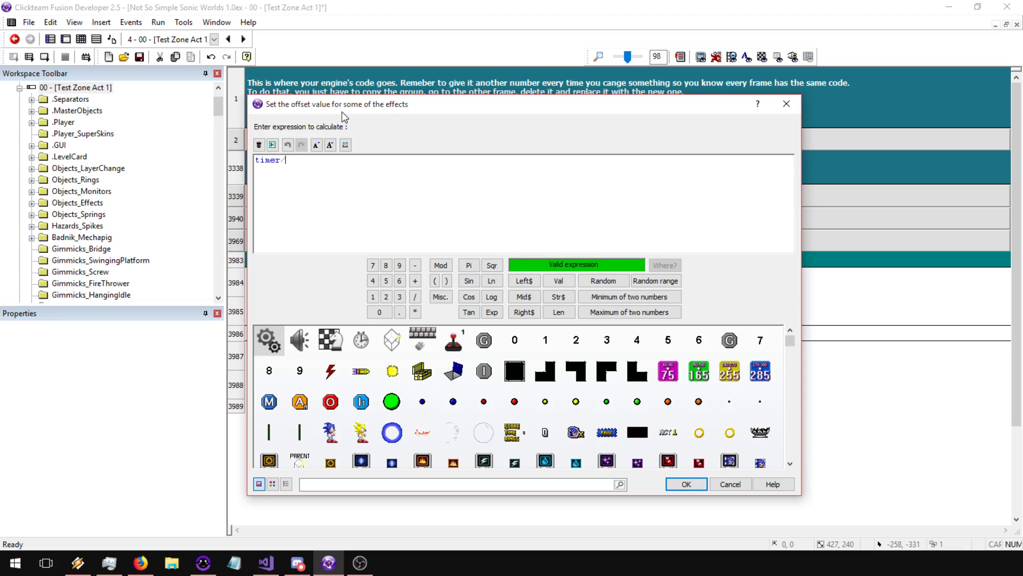
{"action": "type", "text": "0"}
{"action": "key", "text": "Return"}
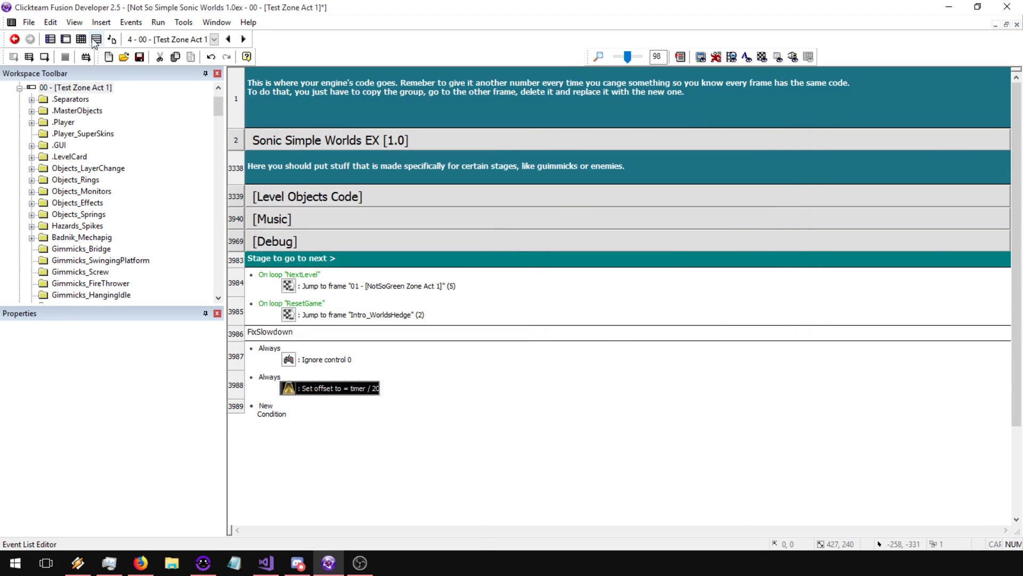
Return to the frame editor, run the frame, move Sonic to examine the animated sine wave, and close the game window
{"action": "left_click", "coordinate": [66, 42]}
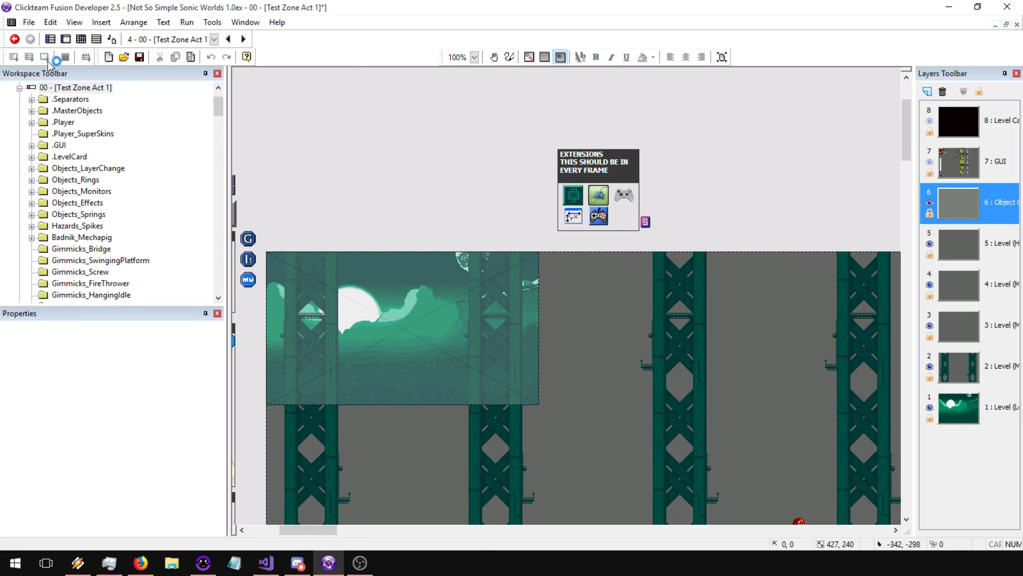
{"action": "key", "text": "F7"}
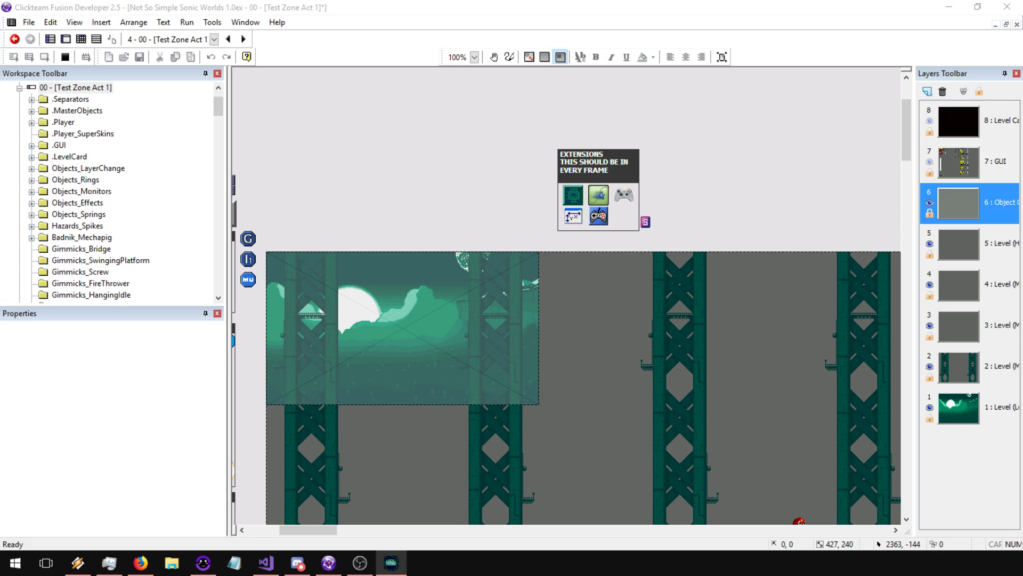
{"action": "left_click_drag", "start_coordinate": [397, 181], "coordinate": [349, 181]}
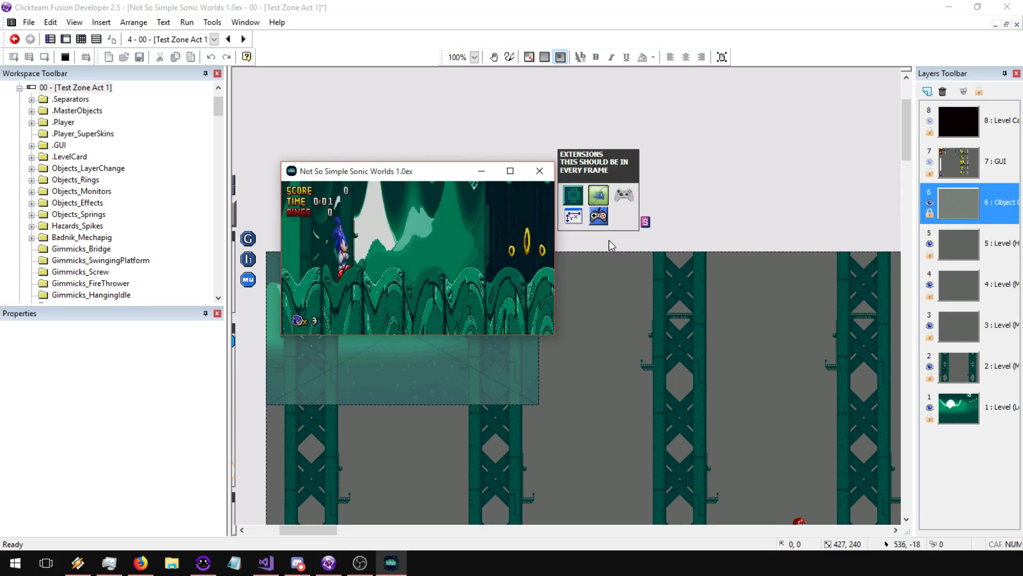
{"action": "key", "text": "Right"}
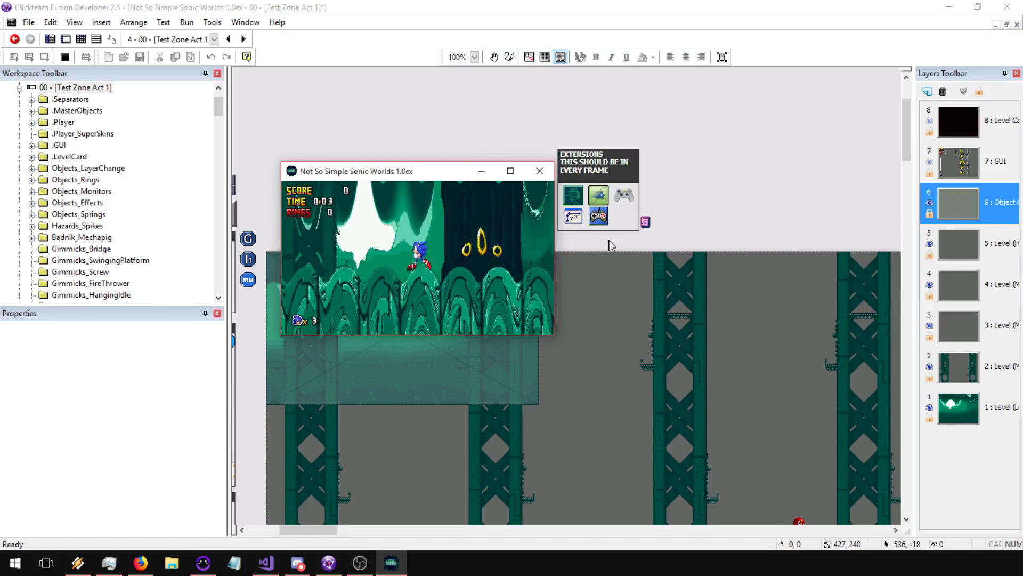
{"action": "left_click", "coordinate": [539, 170]}
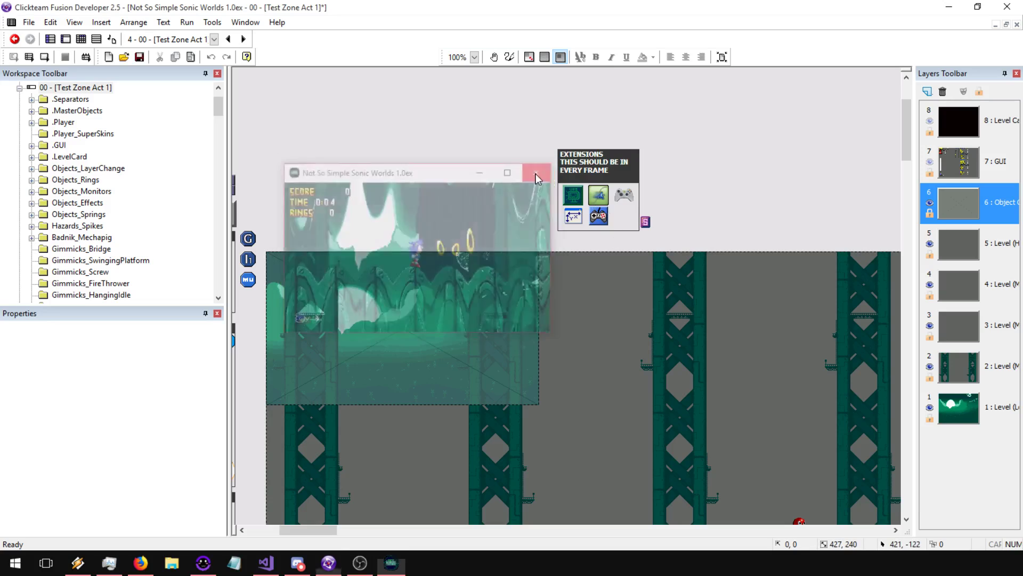
Set the Perspective object's zoom value to 3 and its sine waves to 10
{"action": "left_click", "coordinate": [447, 350]}
{"action": "left_click", "coordinate": [95, 426]}
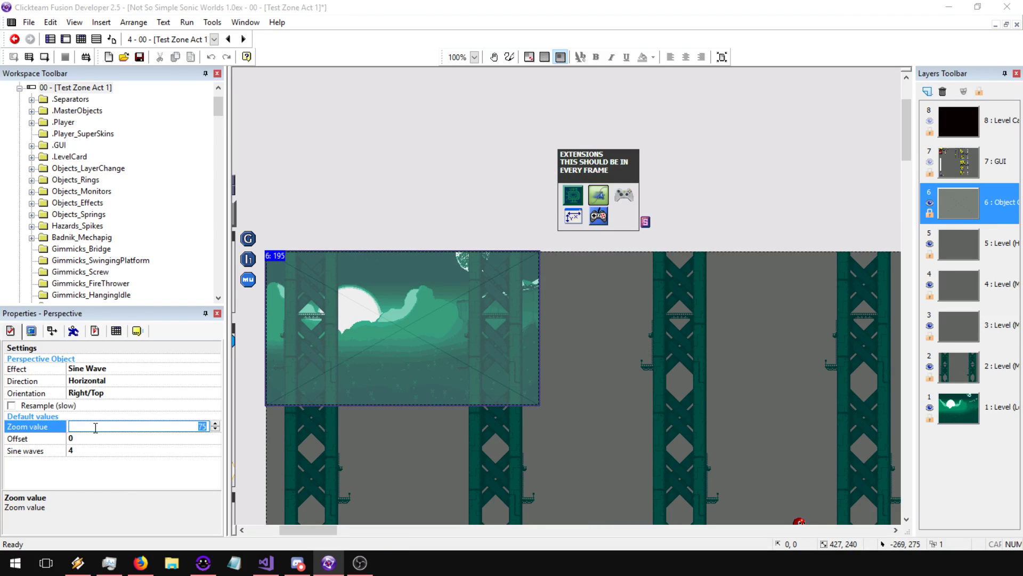
{"action": "left_click", "coordinate": [102, 478]}
{"action": "left_click", "coordinate": [93, 453]}
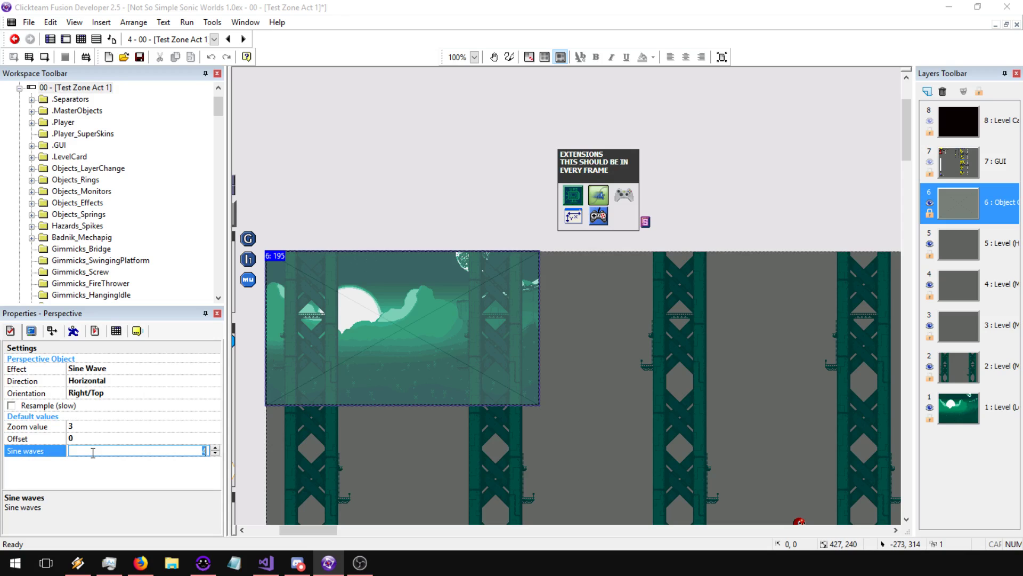
{"action": "type", "text": "10"}
{"action": "key", "text": "Return"}
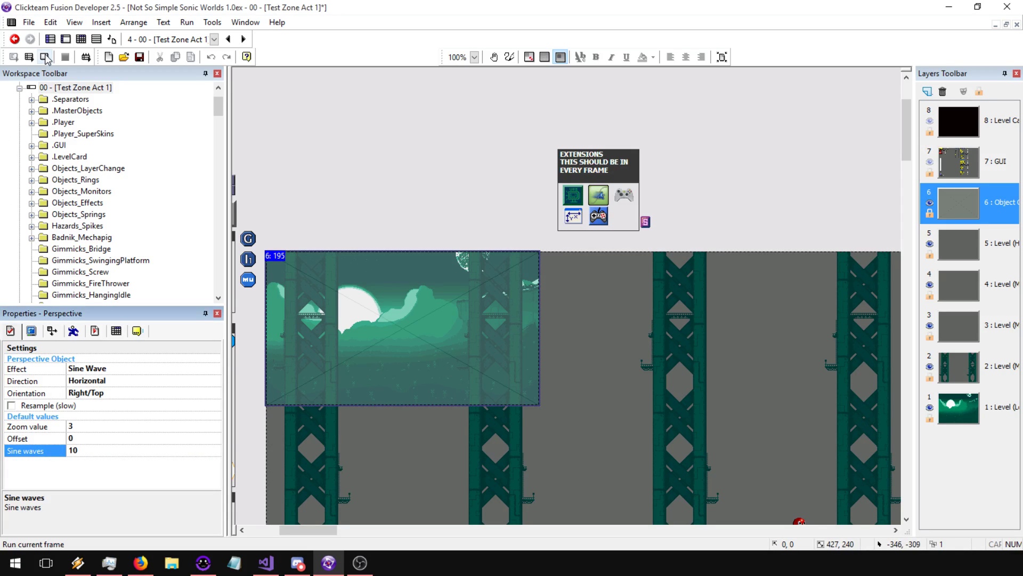
Run the frame, move Sonic back and forth through the level to examine the subtler wave, and close the game window
{"action": "key", "text": "F7"}
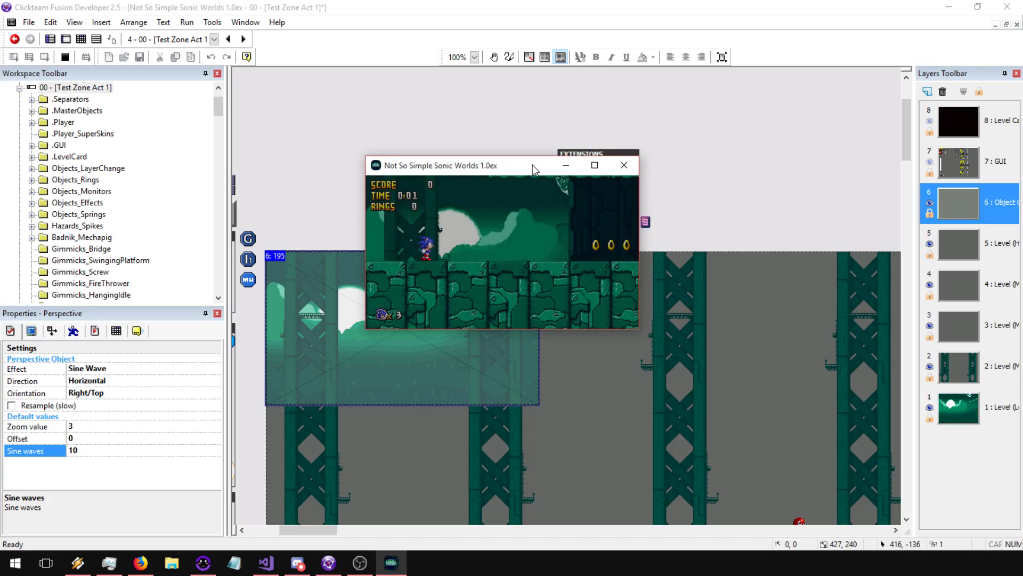
{"action": "key", "text": "Right"}
{"action": "key", "text": "Left"}
{"action": "key", "text": "Right"}
{"action": "key", "text": "shift"}
{"action": "key", "text": "shift"}
{"action": "key", "text": "Left"}
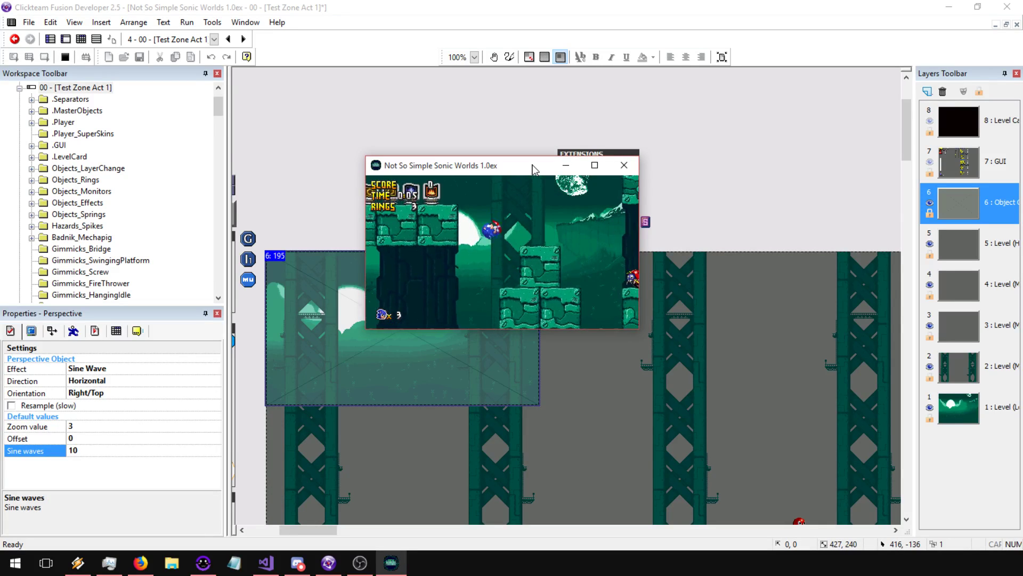
{"action": "left_click", "coordinate": [624, 165]}
Set the Perspective object's direction to Vertical
{"action": "left_click", "coordinate": [88, 380]}
{"action": "left_click", "coordinate": [88, 380]}
{"action": "left_click", "coordinate": [85, 404]}
Run the frame, move Sonic along the level to examine the vertical sine wave, and close the game window
{"action": "left_click", "coordinate": [47, 59]}
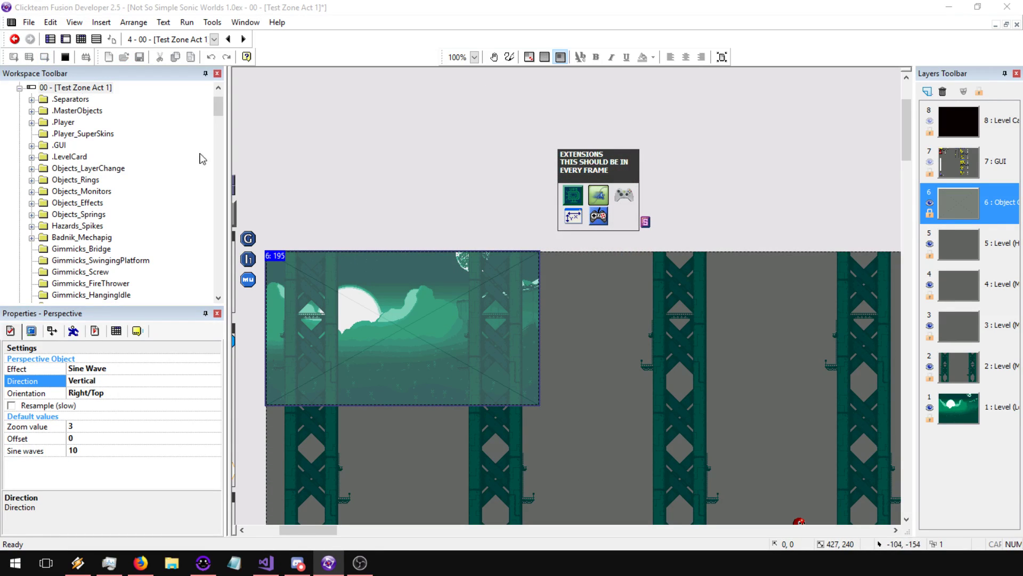
{"action": "key", "text": "Right"}
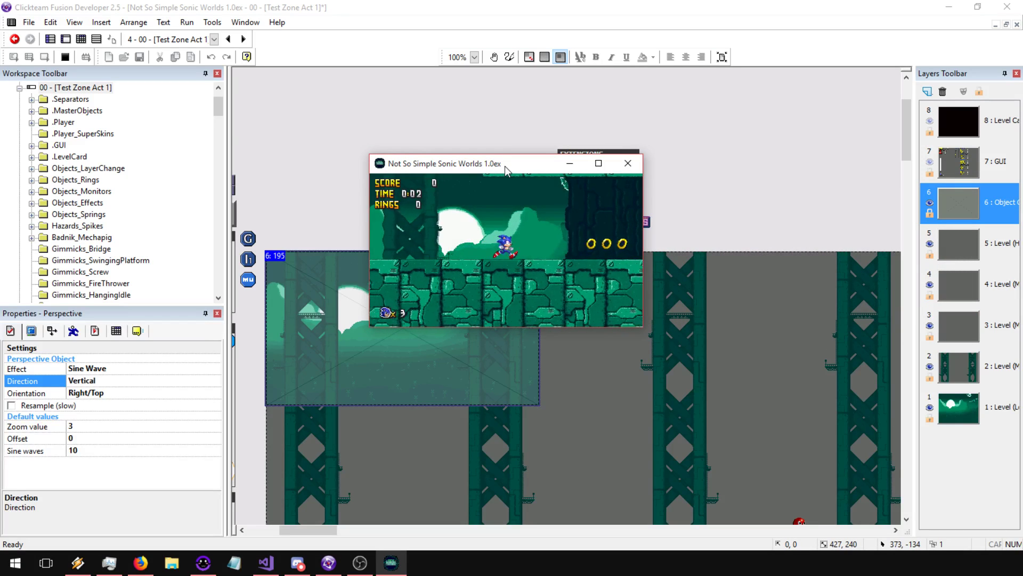
{"action": "key", "text": "Right"}
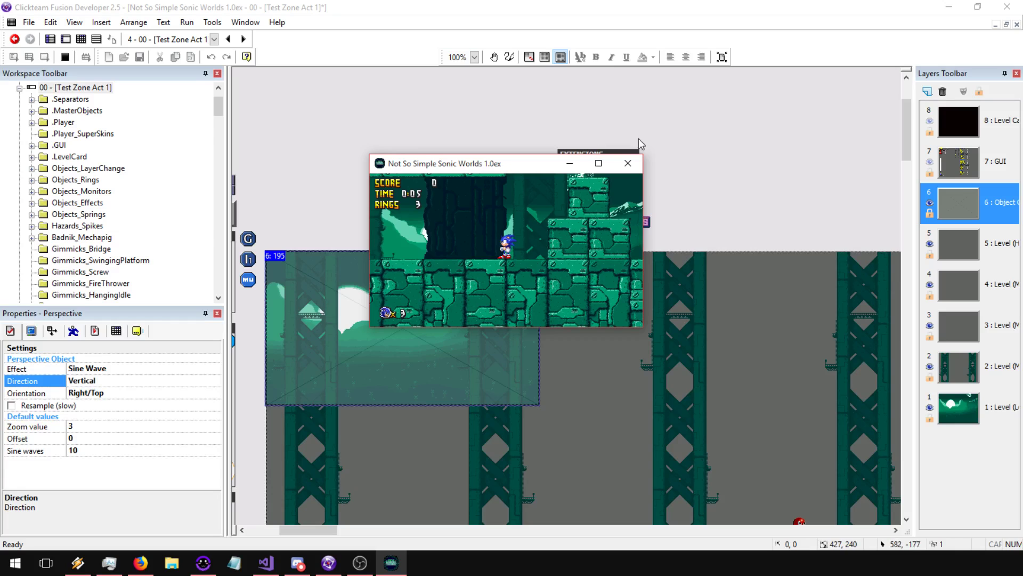
{"action": "left_click", "coordinate": [627, 163]}
Change the Perspective offset expression in the last Always event to timer / 2
{"action": "key", "text": "ctrl+e"}
{"action": "double_click", "coordinate": [362, 388]}
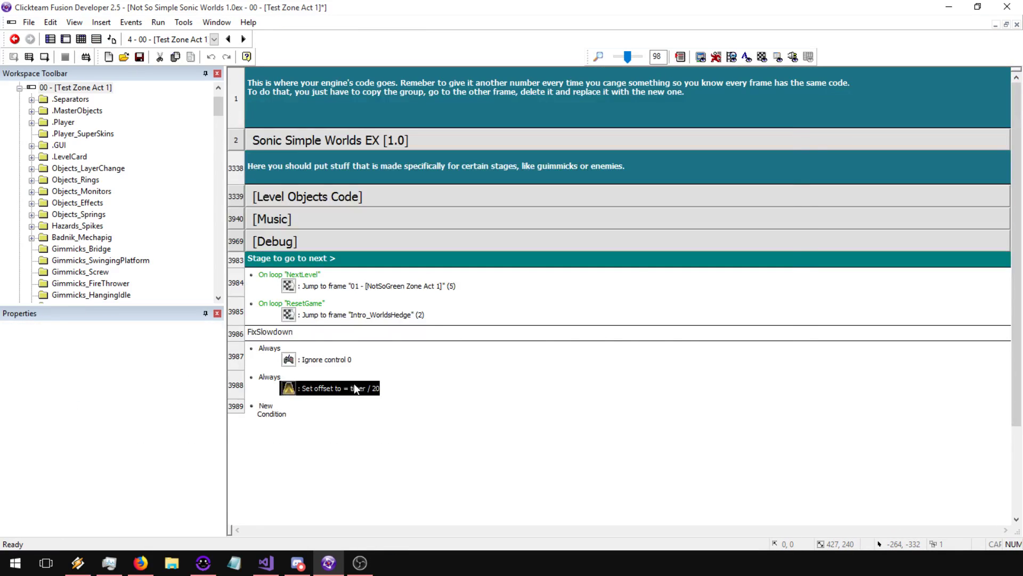
{"action": "left_click", "coordinate": [301, 190]}
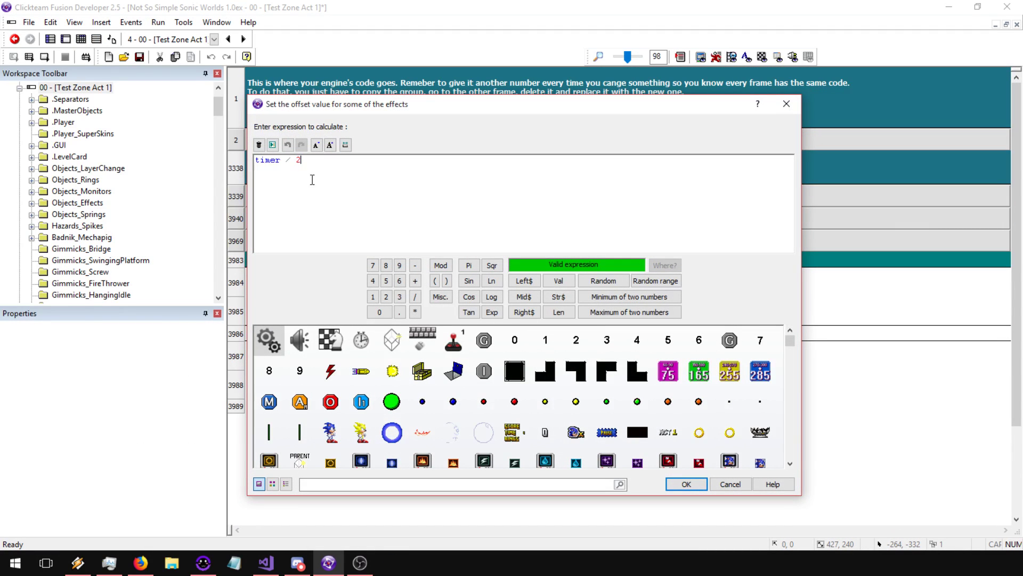
{"action": "key", "text": "Return"}
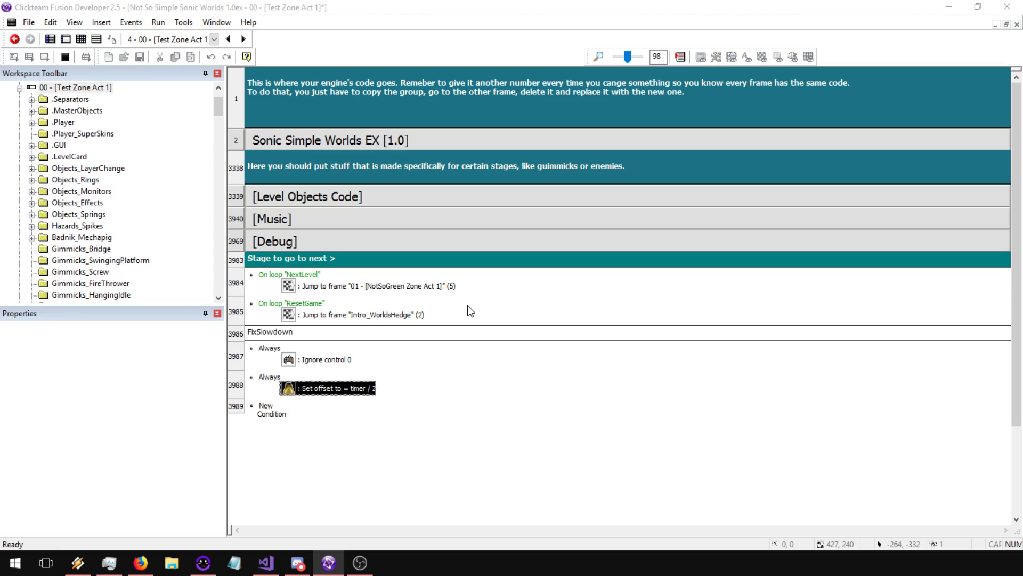
Run the frame, move Sonic to examine the wave at the new offset speed, and close the game window
{"action": "key", "text": "F7"}
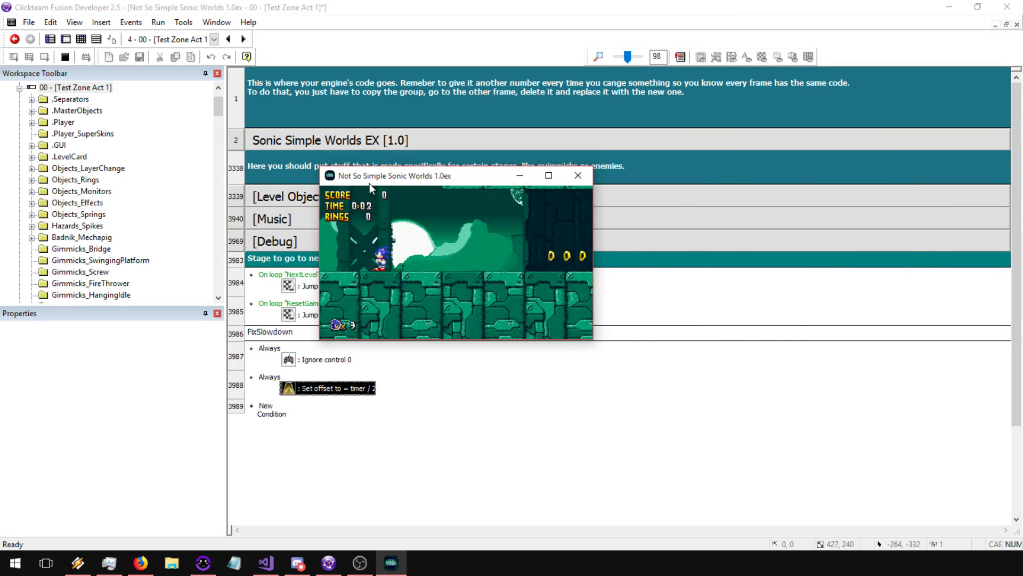
{"action": "key", "text": "Right"}
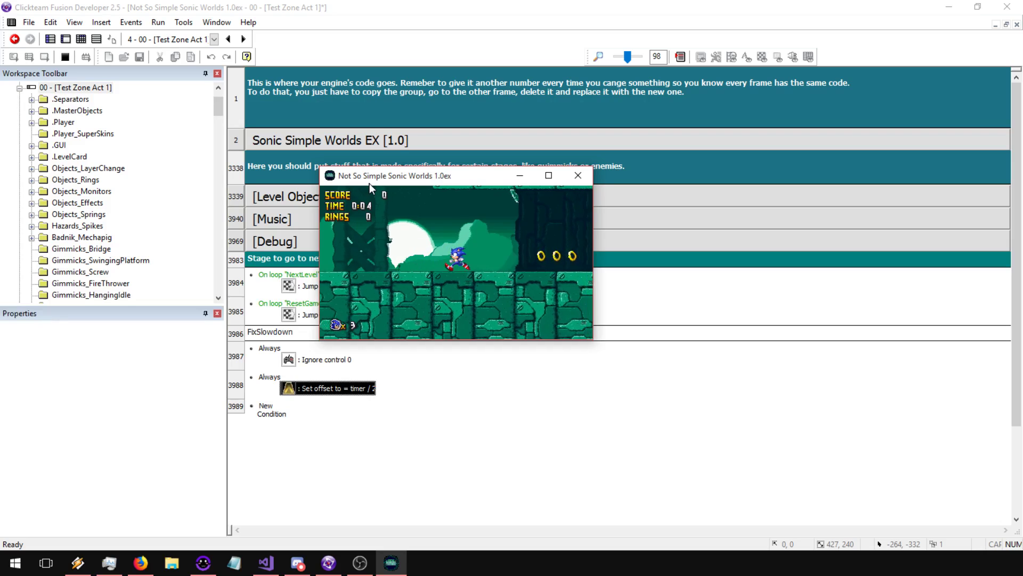
{"action": "key", "text": "Right"}
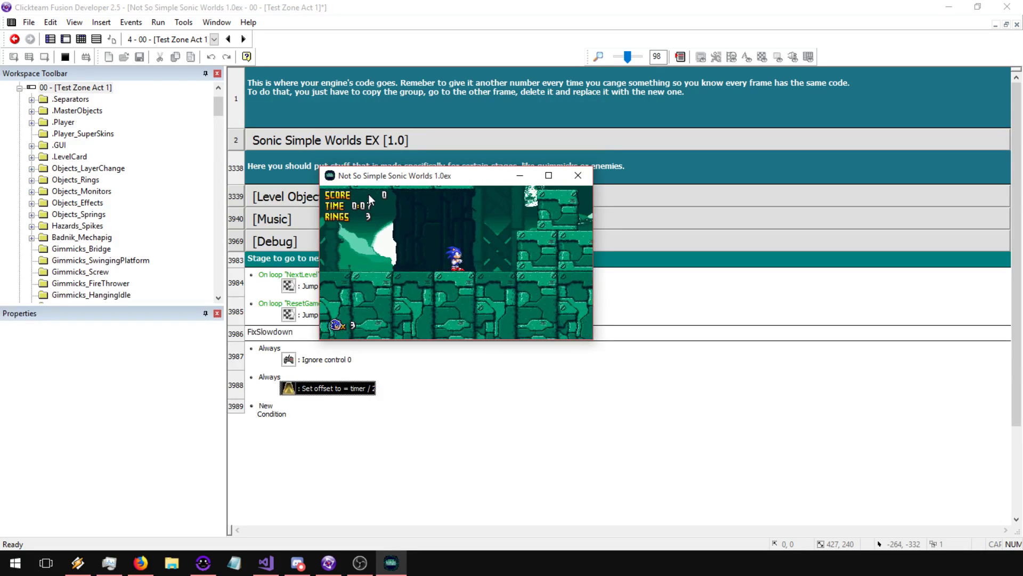
{"action": "left_click", "coordinate": [577, 175]}
Return to the frame editor and set the Perspective object's effect to Sine Offset
{"action": "left_click", "coordinate": [66, 39]}
{"action": "left_click", "coordinate": [318, 288]}
{"action": "left_click", "coordinate": [94, 369]}
{"action": "left_click", "coordinate": [97, 413]}
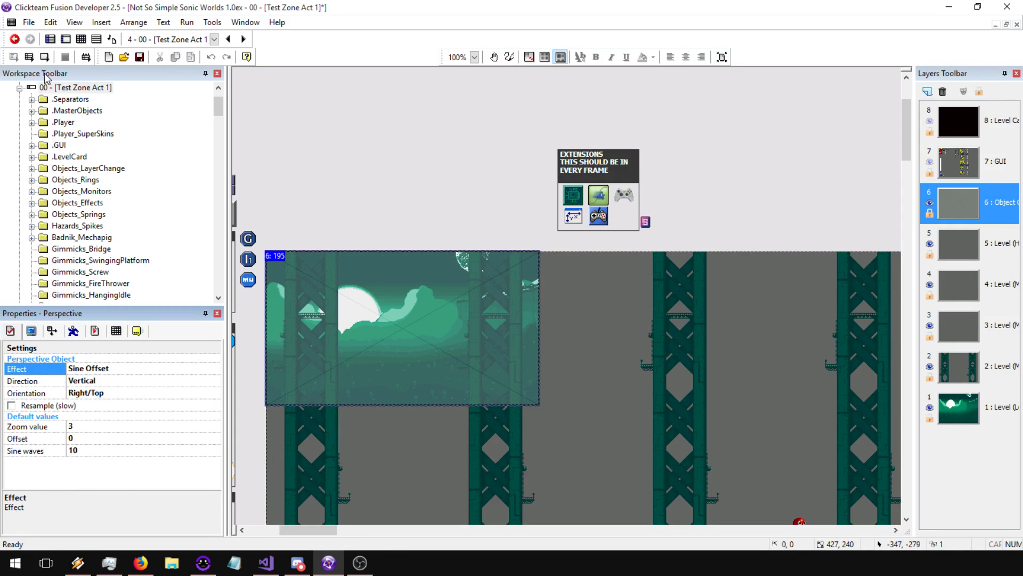
Run the frame, jump and move Sonic to examine the Sine Offset effect, and close the game window
{"action": "left_click", "coordinate": [46, 56]}
{"action": "left_click_drag", "start_coordinate": [1022, 155], "coordinate": [594, 170]}
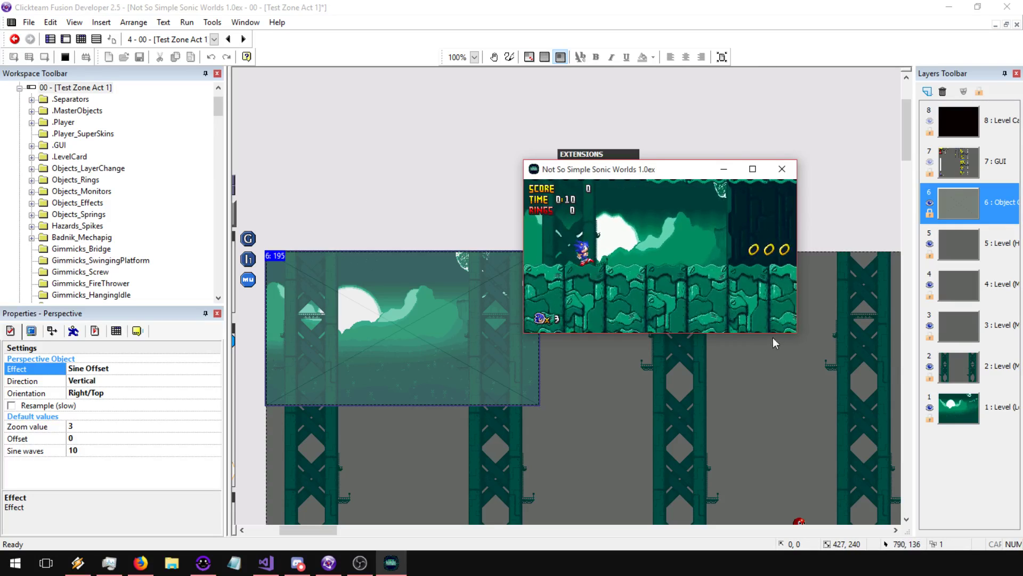
{"action": "key", "text": "z"}
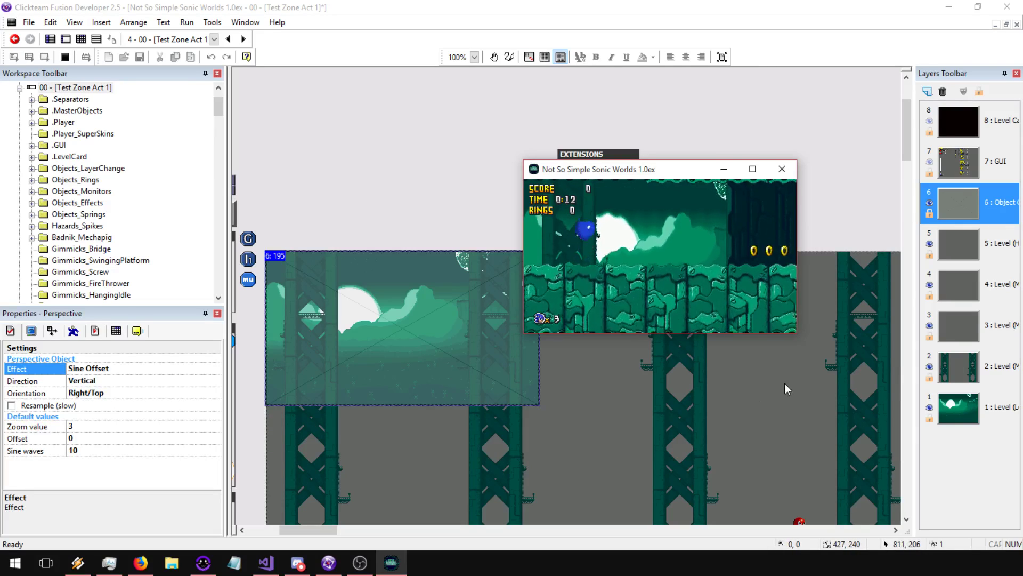
{"action": "key", "text": "Right"}
{"action": "key", "text": "Right"}
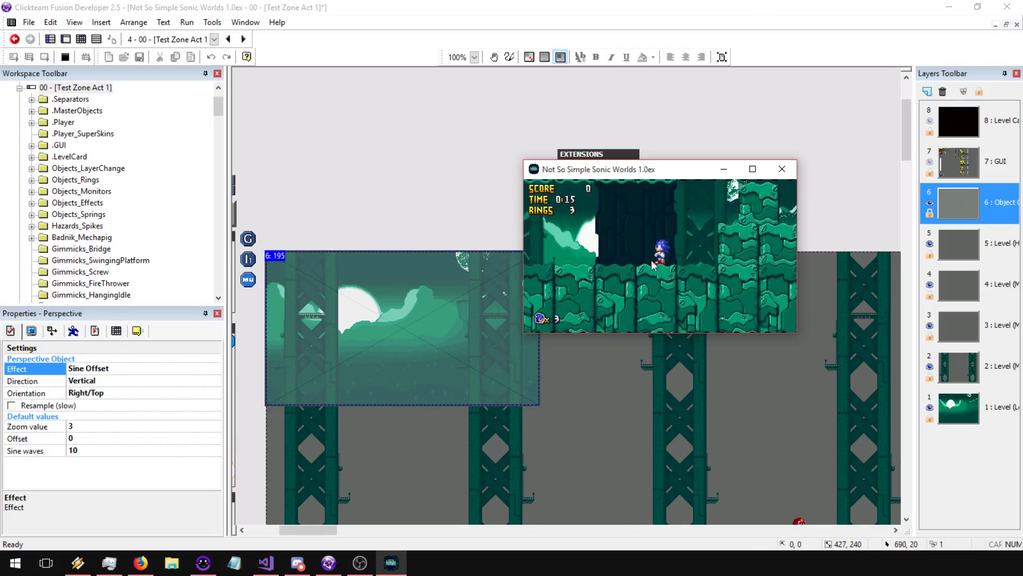
{"action": "left_click", "coordinate": [782, 172]}
Open the Perspective object's list of effect options
{"action": "left_click", "coordinate": [116, 372]}
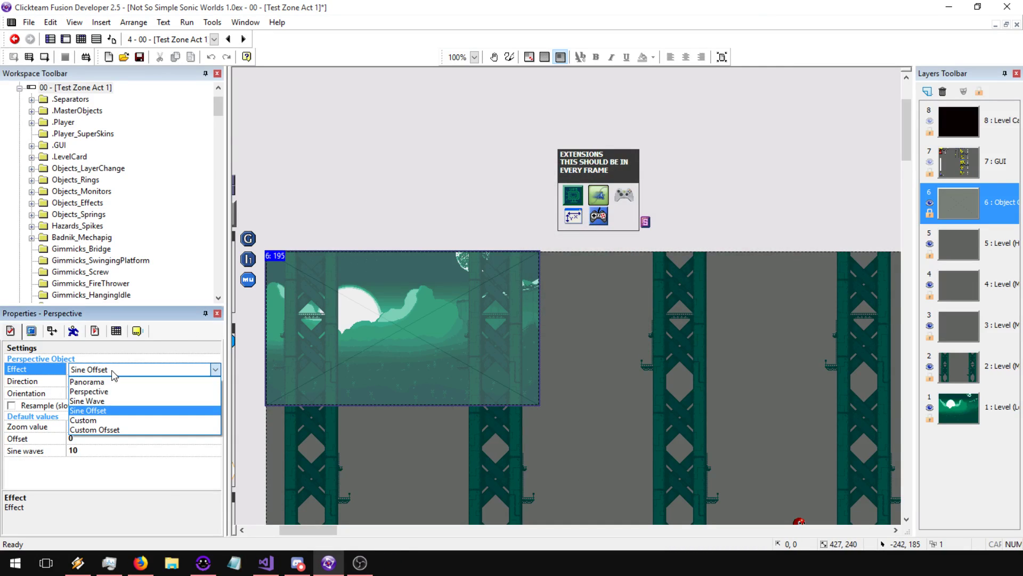